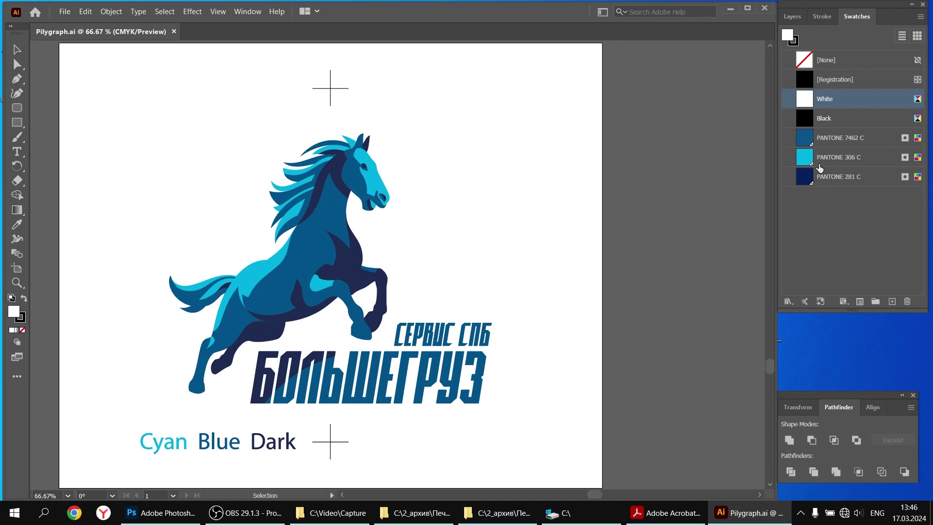
- Change the PANTONE 7462 C swatch's color mode from Book Color to RGB
{"action": "left_click", "coordinate": [808, 140]}
{"action": "double_click", "coordinate": [808, 141]}
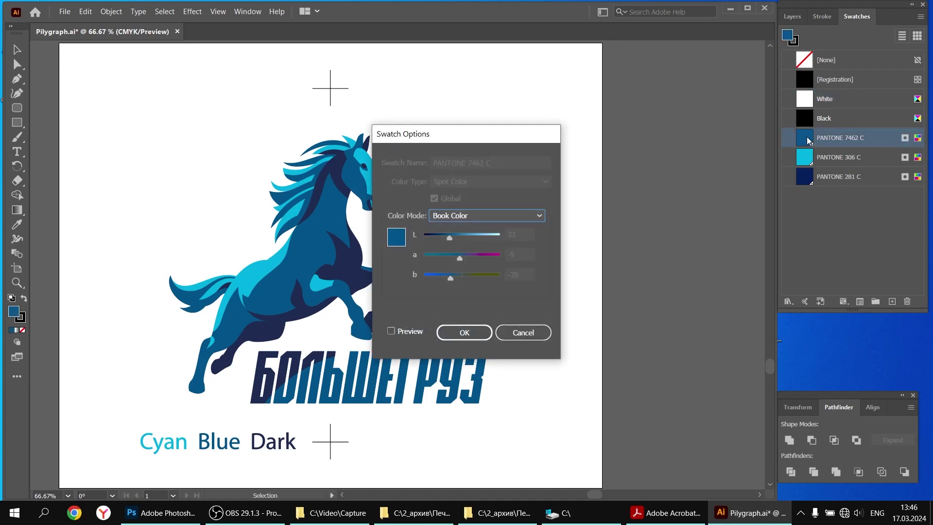
{"action": "left_click", "coordinate": [511, 217]}
{"action": "left_click", "coordinate": [481, 243]}
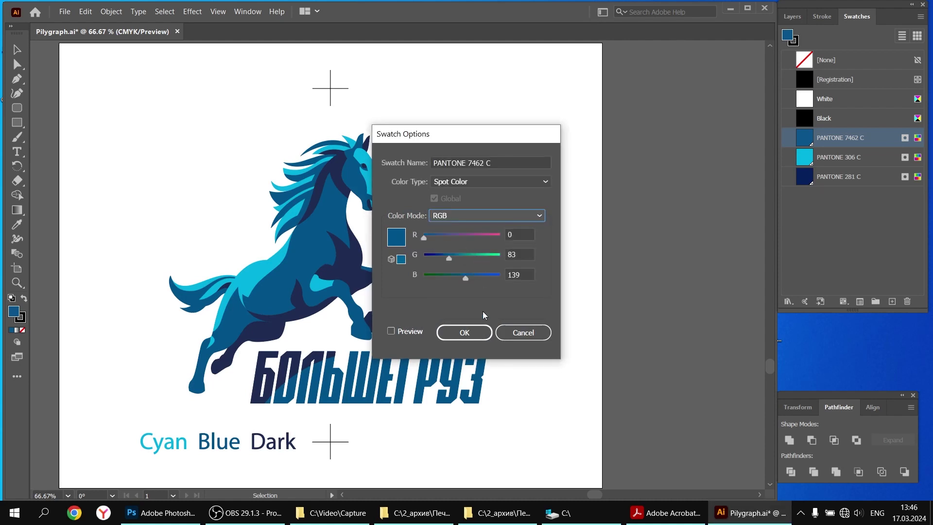
{"action": "left_click", "coordinate": [474, 333]}
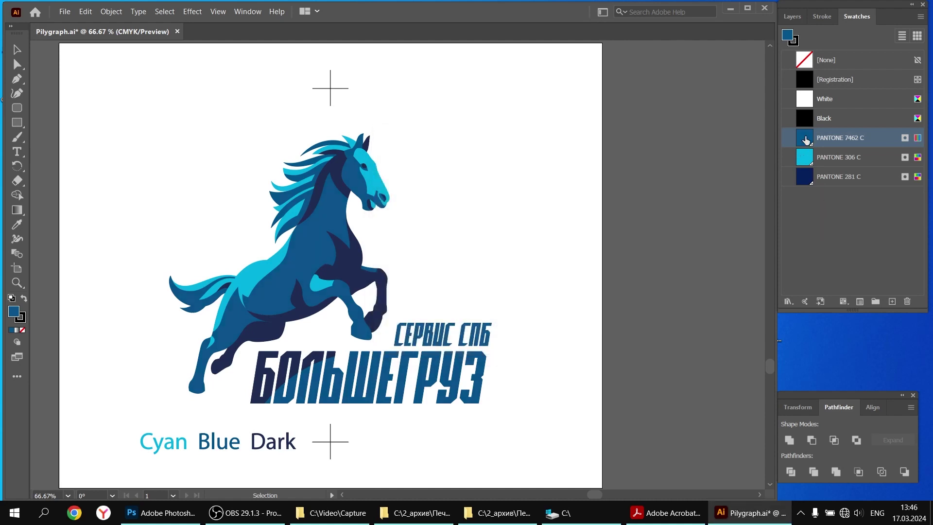
- Set the PANTONE 7462 C swatch's color type to Process Color
{"action": "double_click", "coordinate": [806, 141]}
{"action": "left_click", "coordinate": [490, 181]}
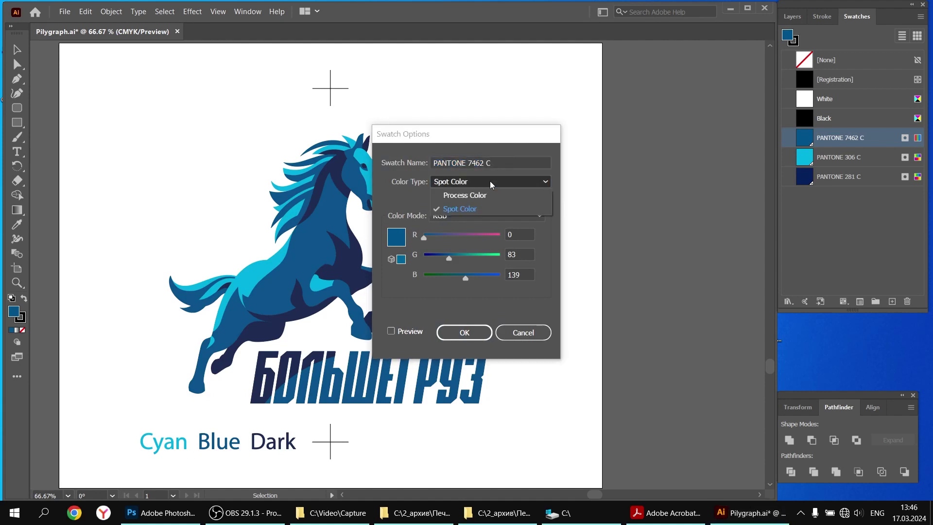
{"action": "left_click", "coordinate": [486, 195]}
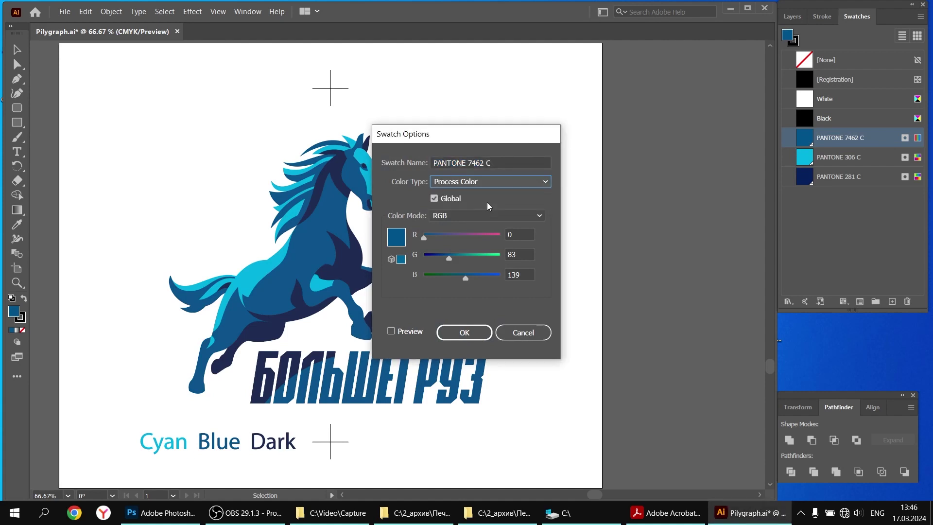
{"action": "left_click", "coordinate": [476, 334]}
- Convert the PANTONE 306 C swatch to CMYK color mode and the Process Color type
{"action": "double_click", "coordinate": [803, 159]}
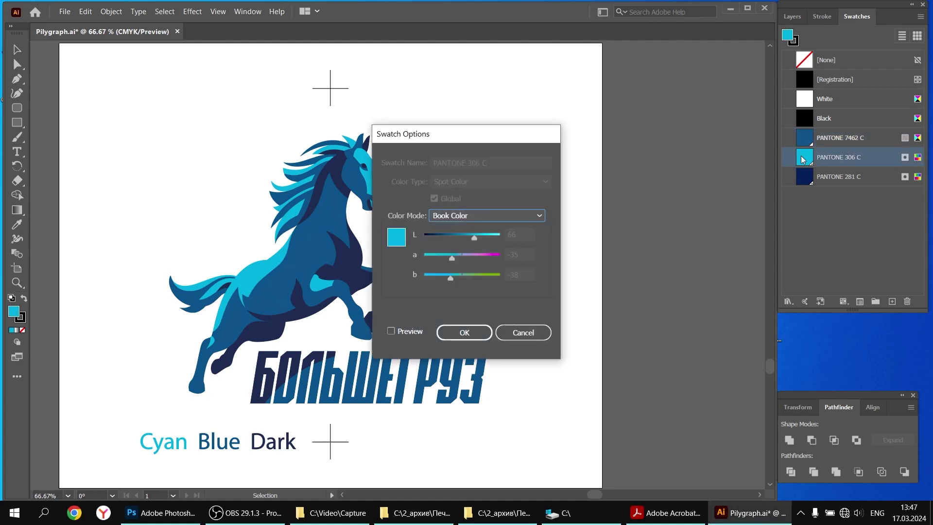
{"action": "left_click", "coordinate": [471, 215]}
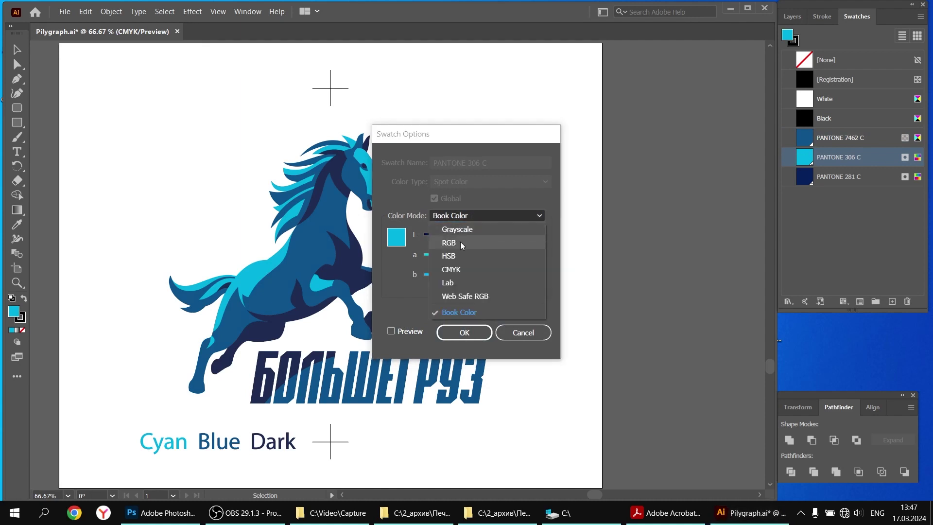
{"action": "left_click", "coordinate": [459, 270]}
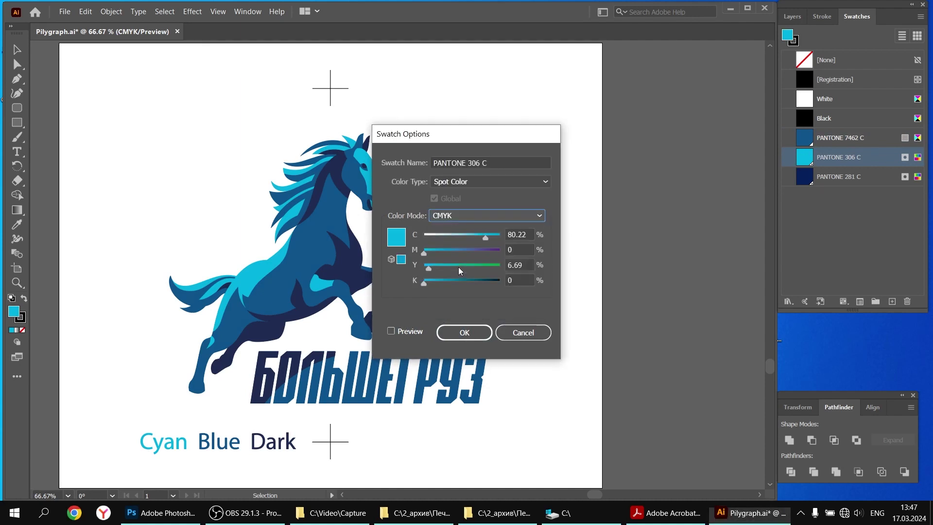
{"action": "left_click", "coordinate": [460, 183]}
{"action": "left_click", "coordinate": [462, 199]}
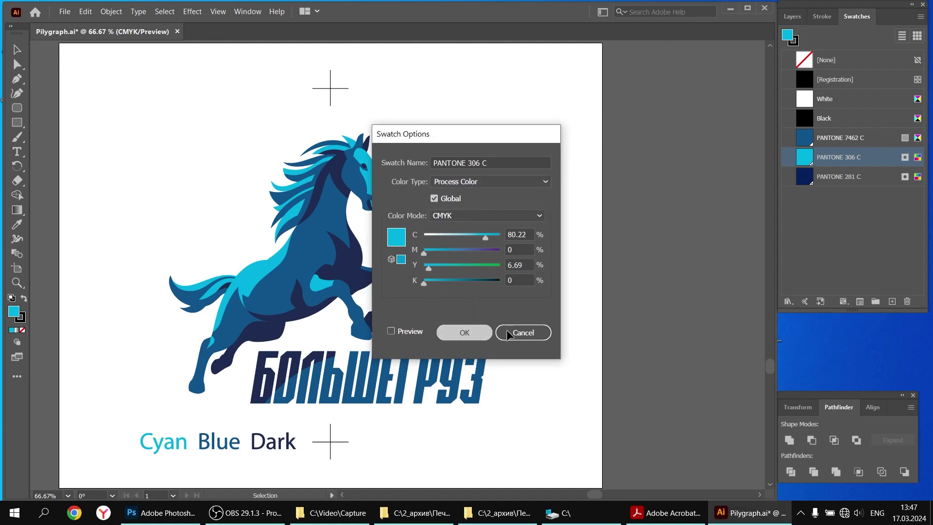
{"action": "left_click", "coordinate": [507, 331]}
- Convert the PANTONE 281 C swatch to CMYK color mode and the Process Color type
{"action": "double_click", "coordinate": [806, 176]}
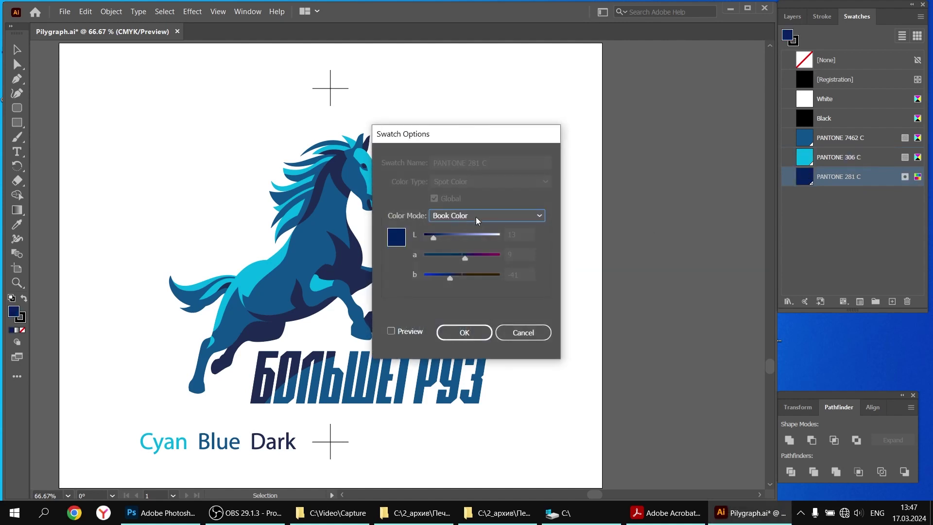
{"action": "left_click", "coordinate": [477, 216]}
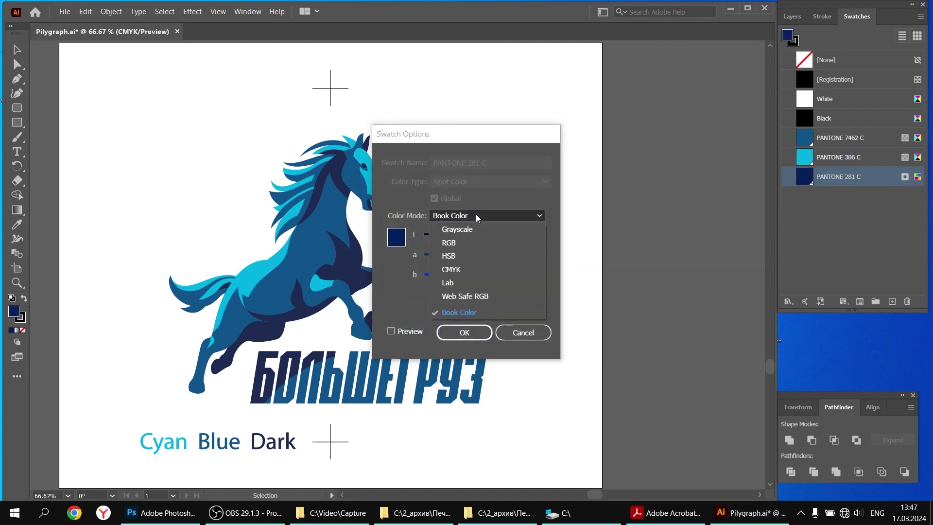
{"action": "left_click", "coordinate": [466, 269]}
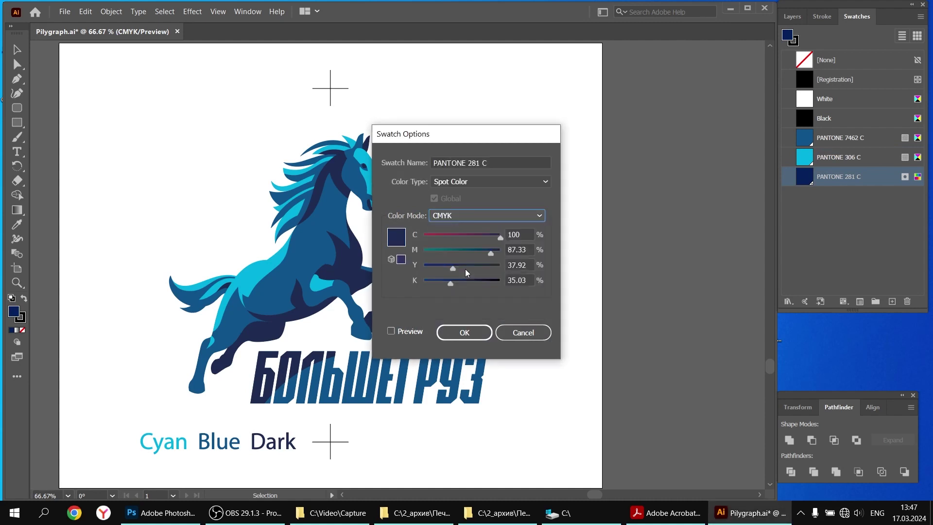
{"action": "left_click", "coordinate": [463, 182]}
{"action": "left_click", "coordinate": [466, 194]}
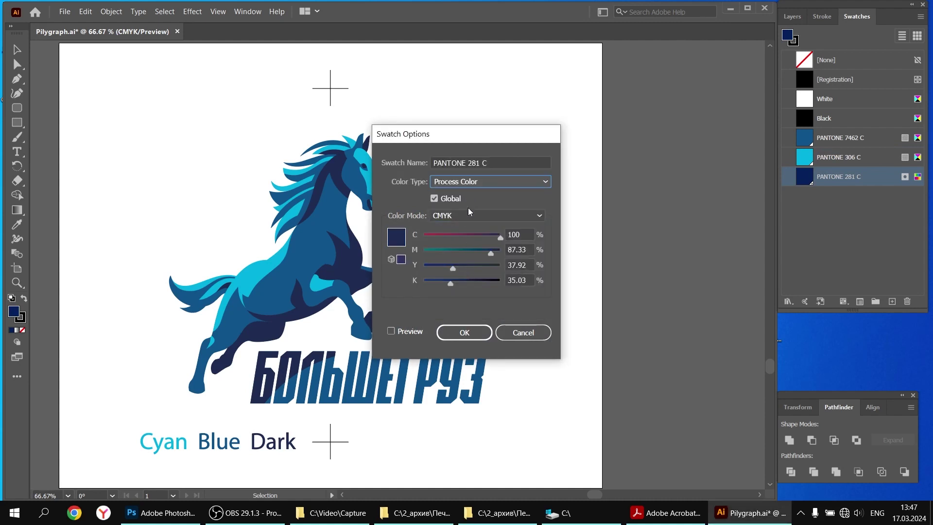
{"action": "left_click", "coordinate": [475, 335]}
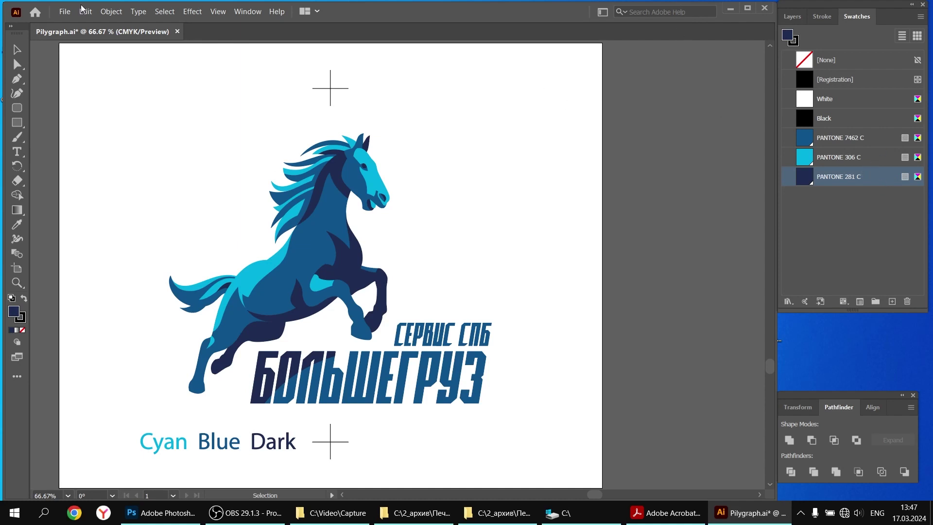
- In the document's print output settings, disable Process Magenta, Process Yellow and Process Black so only Process Cyan is output
{"action": "left_click", "coordinate": [69, 14]}
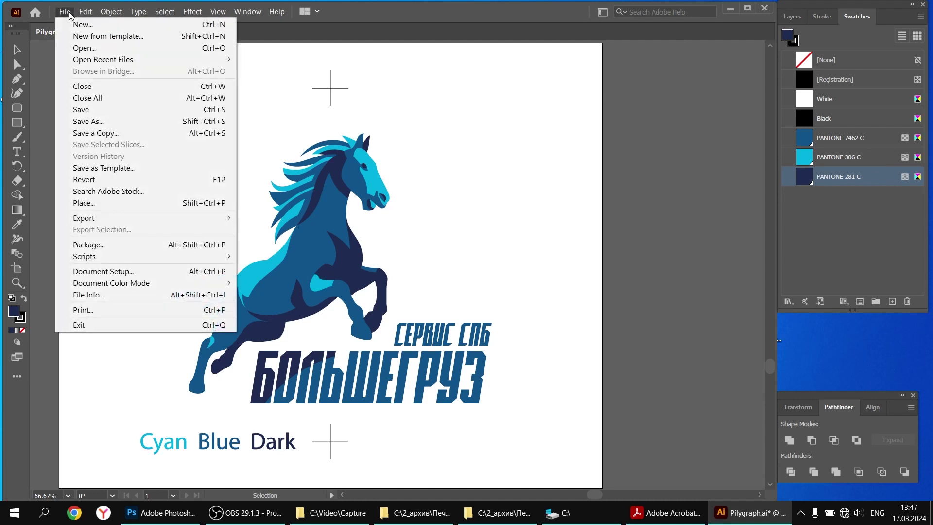
{"action": "left_click", "coordinate": [101, 309]}
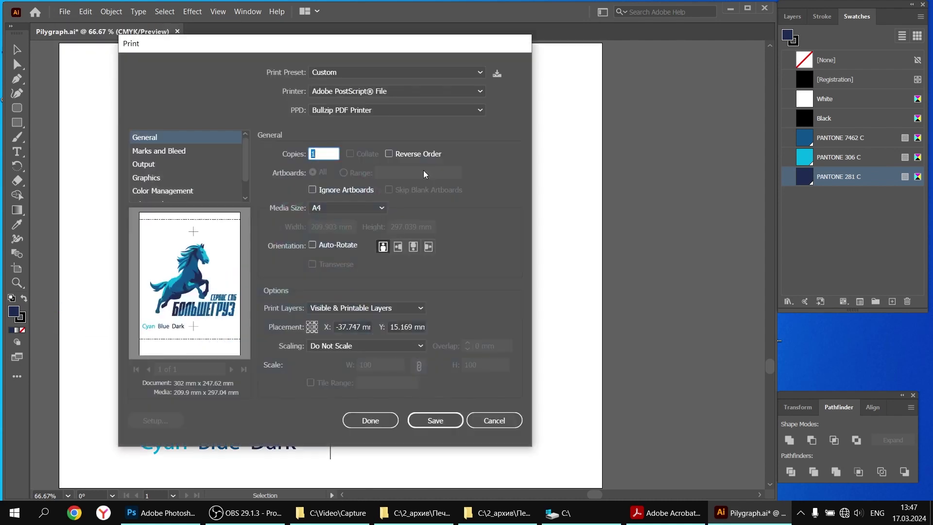
{"action": "left_click", "coordinate": [397, 94]}
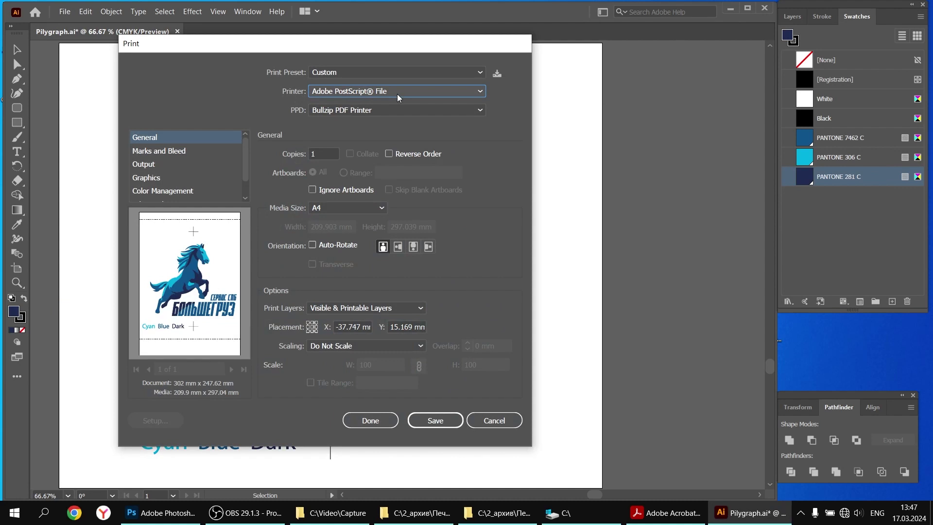
{"action": "left_click", "coordinate": [148, 166]}
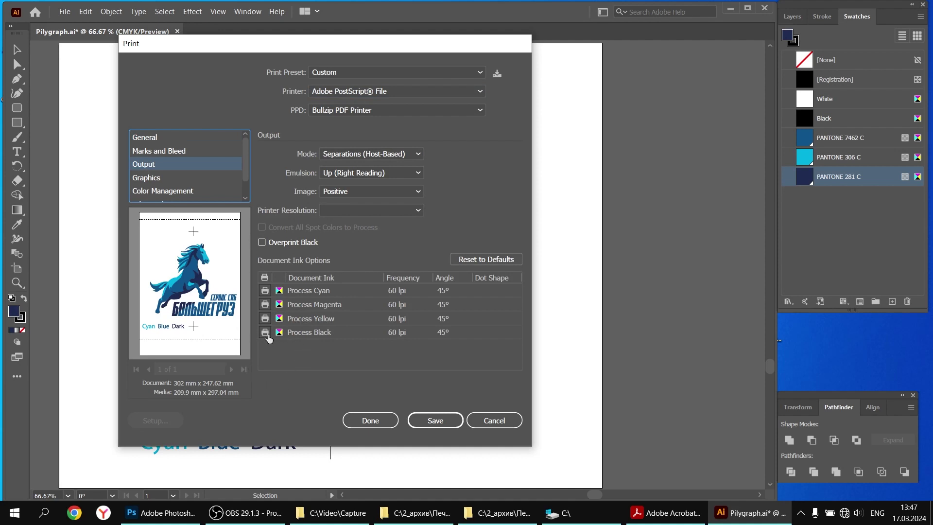
{"action": "left_click", "coordinate": [267, 307]}
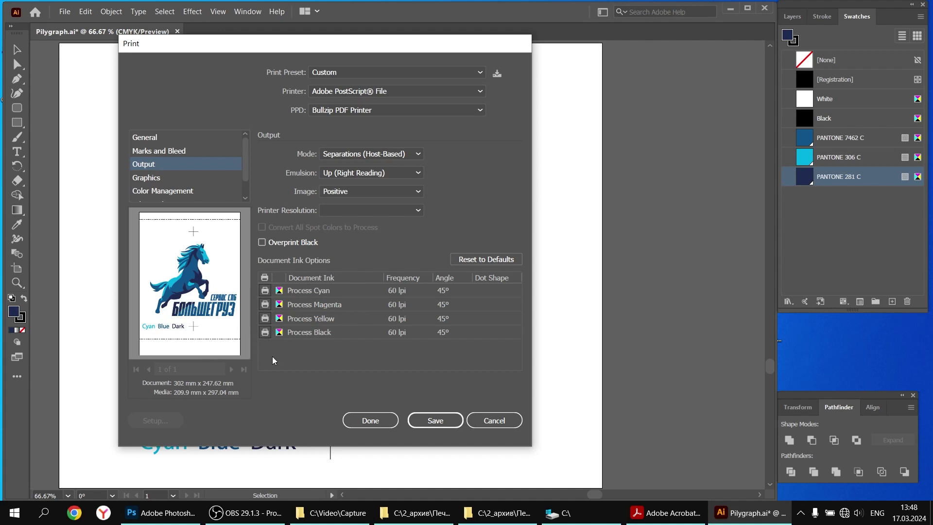
{"action": "left_click", "coordinate": [265, 332]}
{"action": "left_click", "coordinate": [265, 319]}
{"action": "left_click", "coordinate": [265, 304]}
- Save the cyan separation as the PostScript file Cyan.ps in the _tmp folder on drive C
{"action": "left_click", "coordinate": [434, 421]}
{"action": "left_click", "coordinate": [199, 103]}
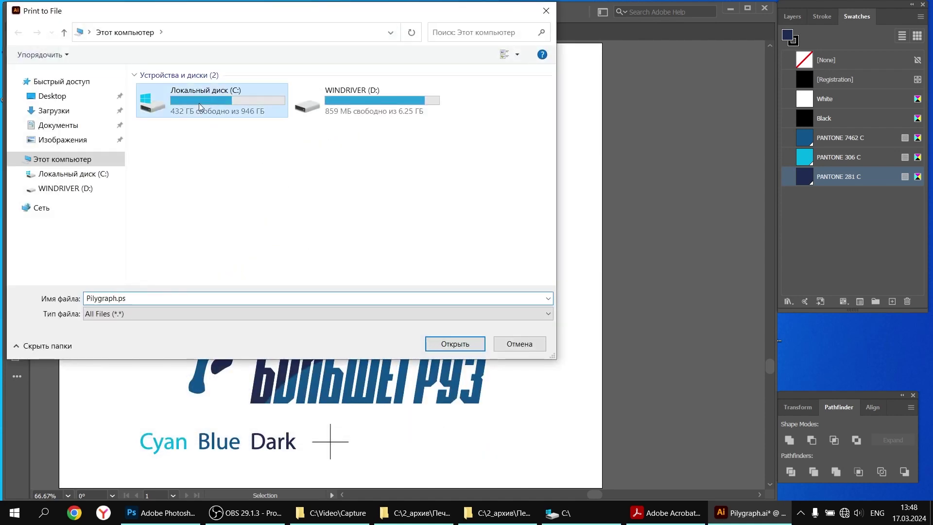
{"action": "double_click", "coordinate": [199, 103]}
{"action": "double_click", "coordinate": [163, 104]}
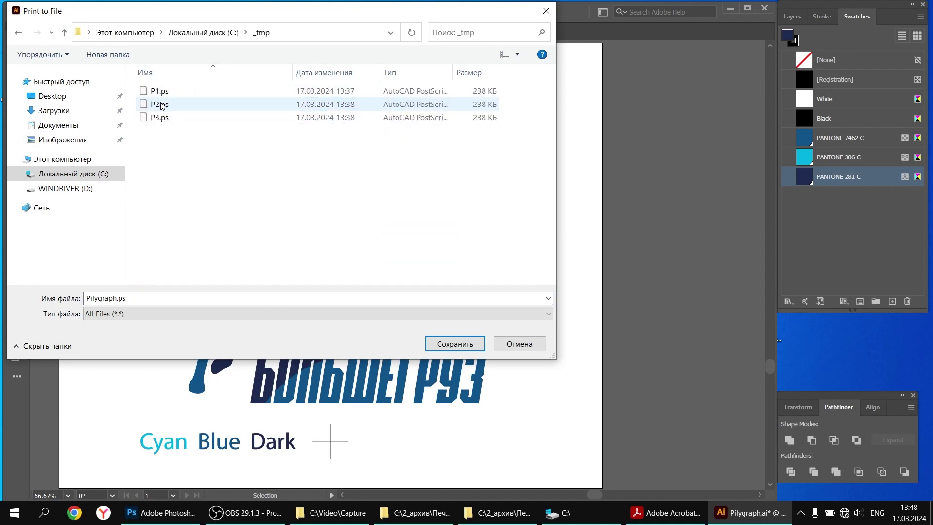
{"action": "left_click", "coordinate": [176, 297]}
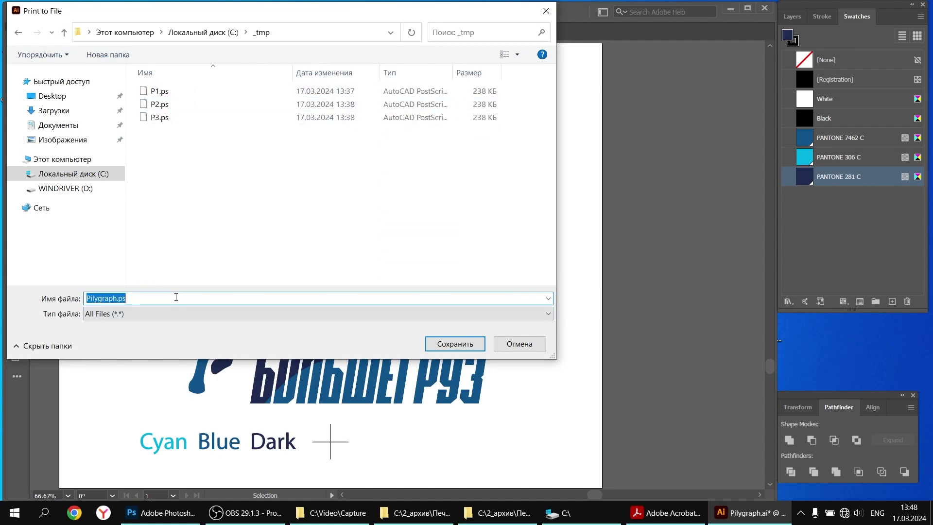
{"action": "type", "text": "R"}
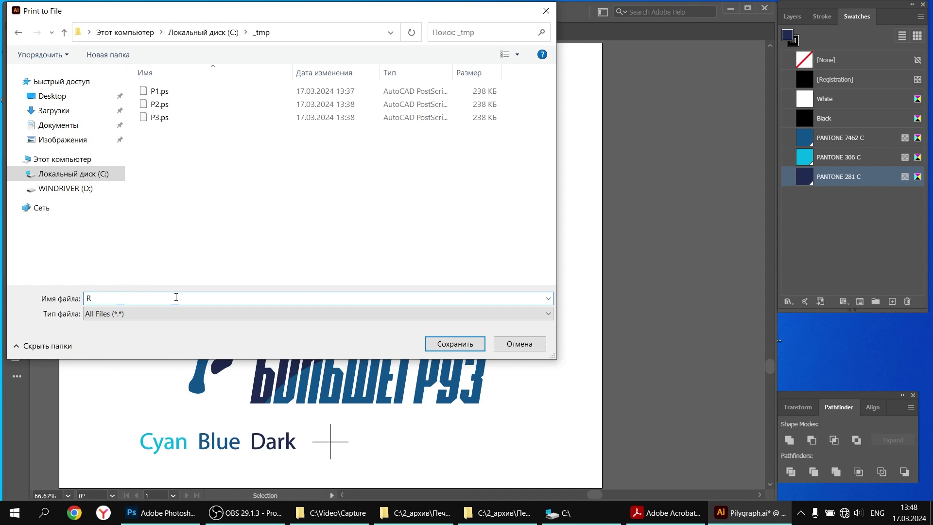
{"action": "type", "text": "1"}
{"action": "key", "text": "Tab"}
{"action": "key", "text": "shift+Tab"}
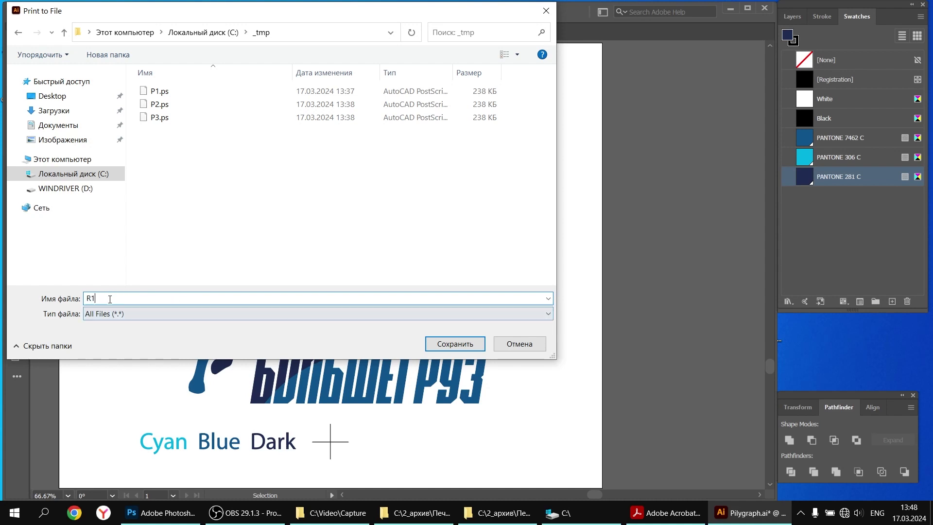
{"action": "type", "text": "Cy"}
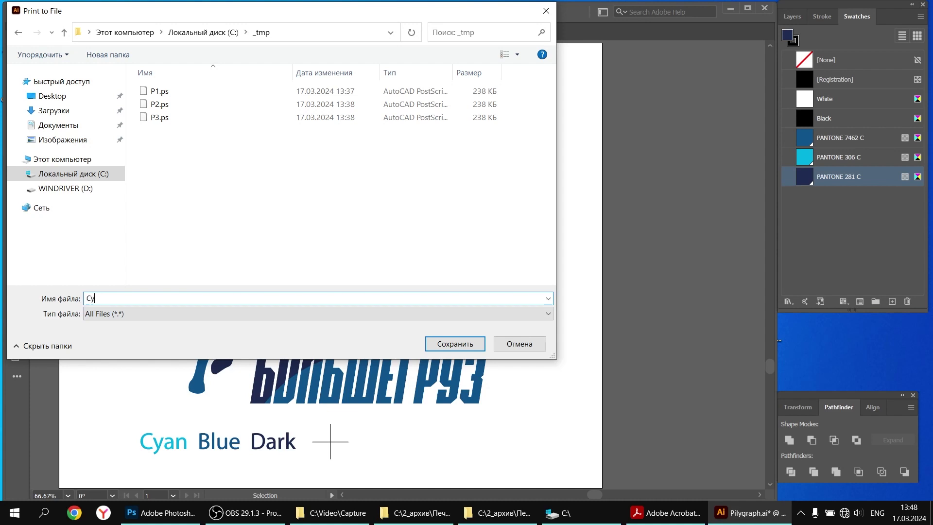
{"action": "type", "text": "an.ps"}
{"action": "key", "text": "Return"}
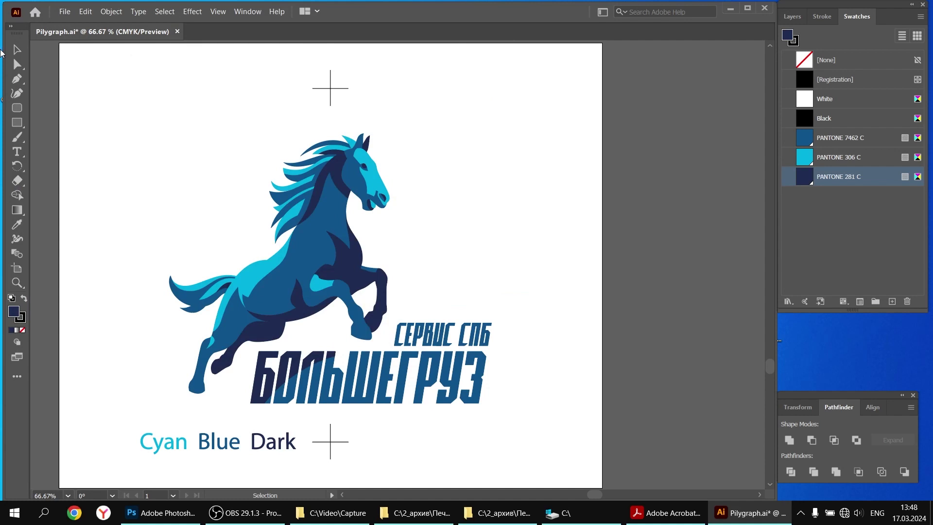
- In the print output settings, disable Process Cyan, Process Yellow and Process Black, leaving only Process Magenta enabled
{"action": "left_click", "coordinate": [63, 12]}
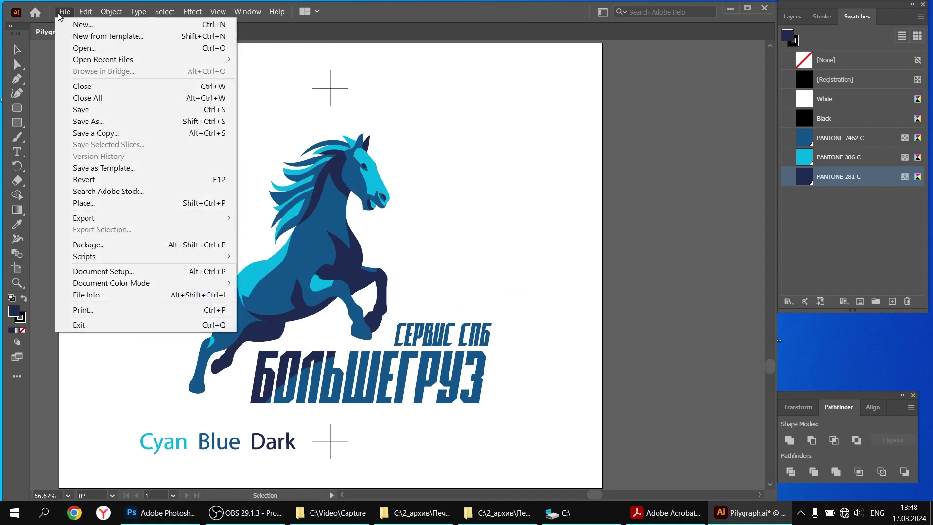
{"action": "left_click", "coordinate": [102, 311]}
{"action": "left_click", "coordinate": [149, 164]}
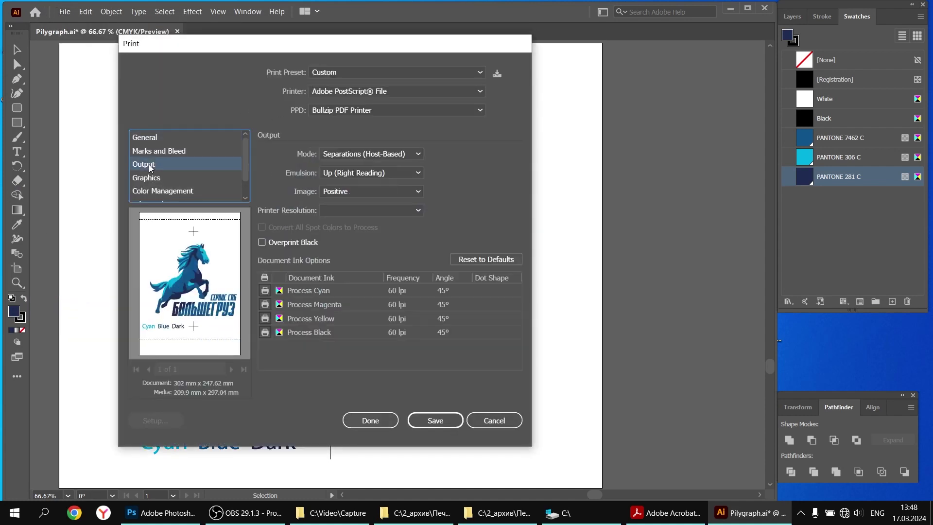
{"action": "left_click", "coordinate": [265, 290]}
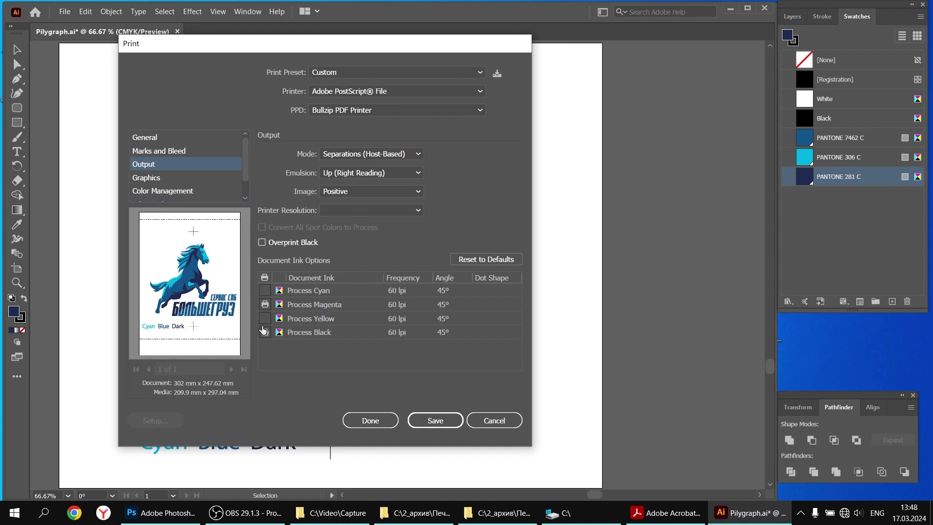
- Save the magenta separation as Magenta.ps in the _tmp folder on drive C
{"action": "left_click", "coordinate": [436, 421]}
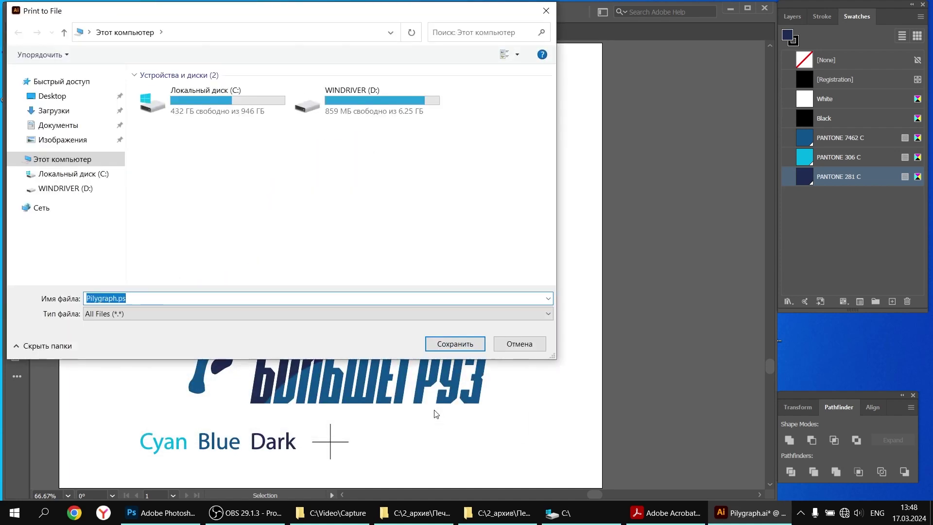
{"action": "double_click", "coordinate": [187, 103]}
{"action": "double_click", "coordinate": [170, 105]}
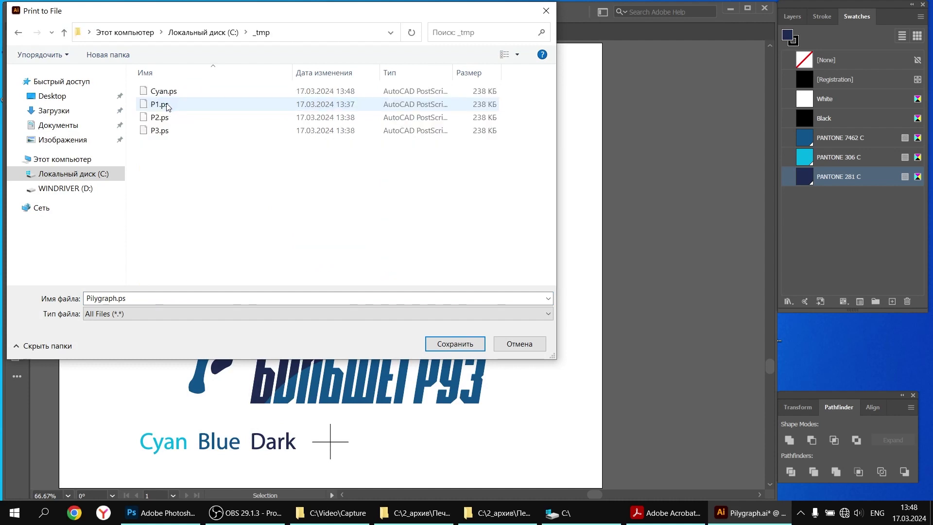
{"action": "left_click", "coordinate": [177, 295]}
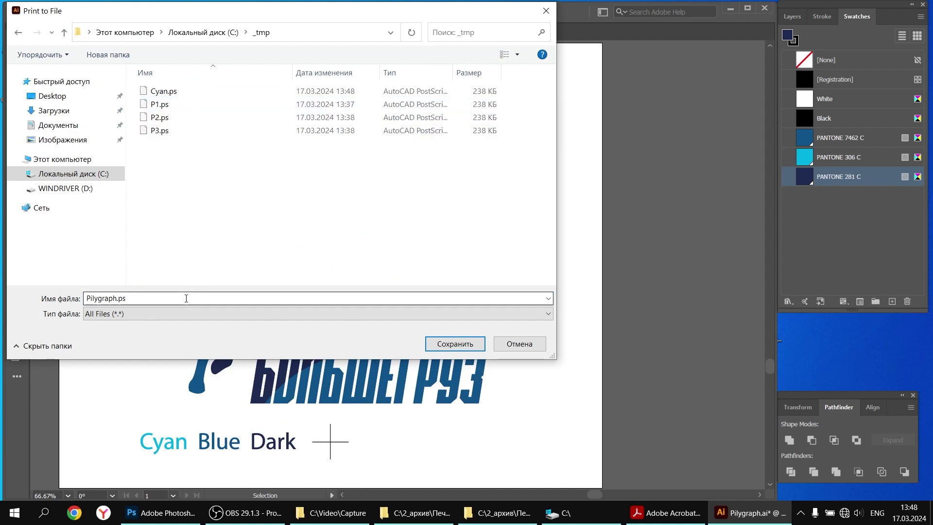
{"action": "left_click", "coordinate": [115, 296]}
{"action": "left_click_drag", "start_coordinate": [115, 297], "coordinate": [1, 290]}
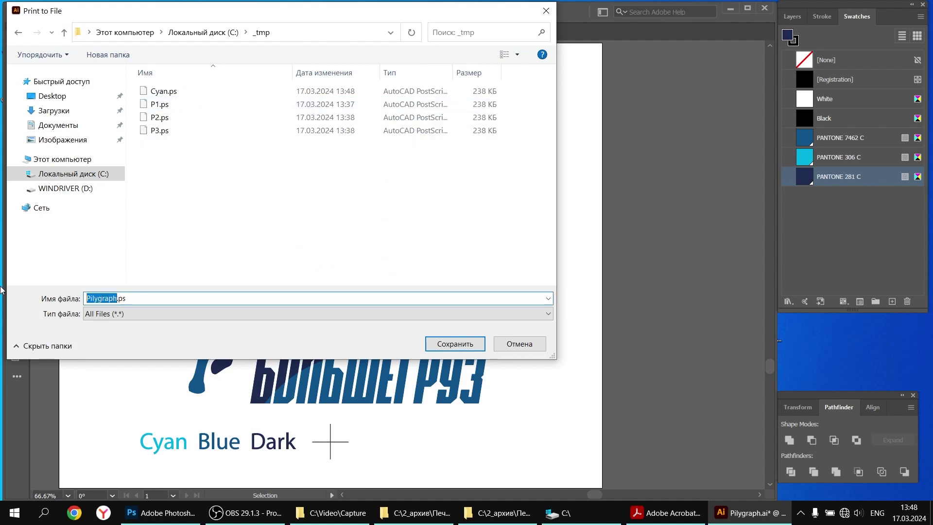
{"action": "type", "text": "Magenta"}
{"action": "left_click", "coordinate": [461, 344]}
- In the print output settings, disable Process Cyan, Process Magenta and Process Black, leaving only Process Yellow enabled
{"action": "left_click", "coordinate": [59, 12]}
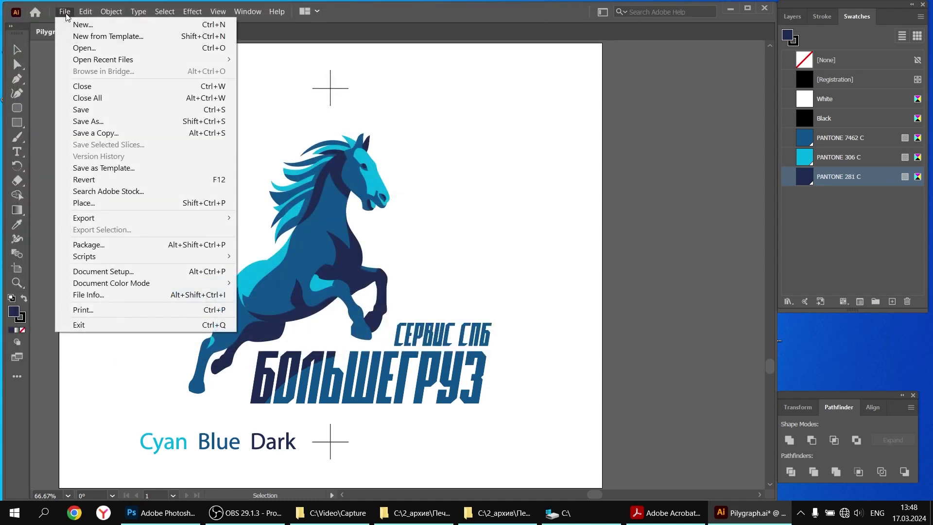
{"action": "left_click", "coordinate": [112, 309]}
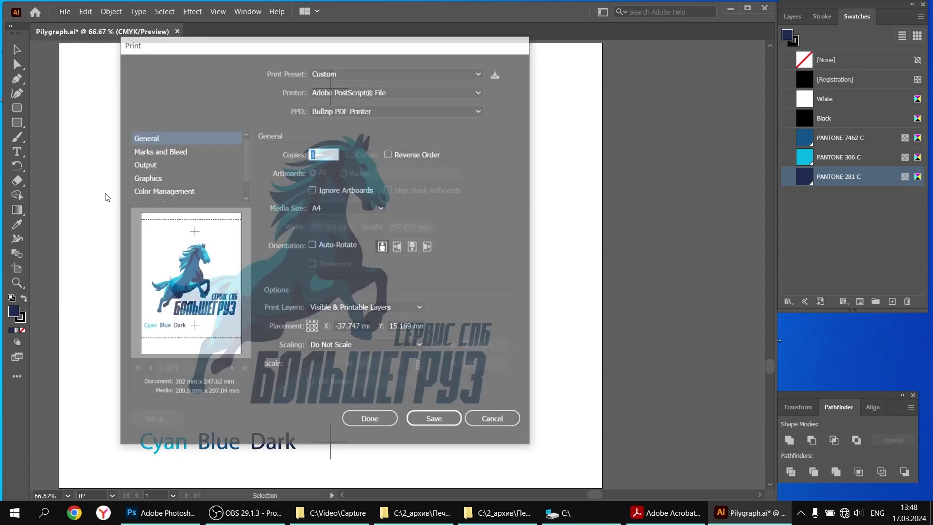
{"action": "left_click", "coordinate": [146, 165]}
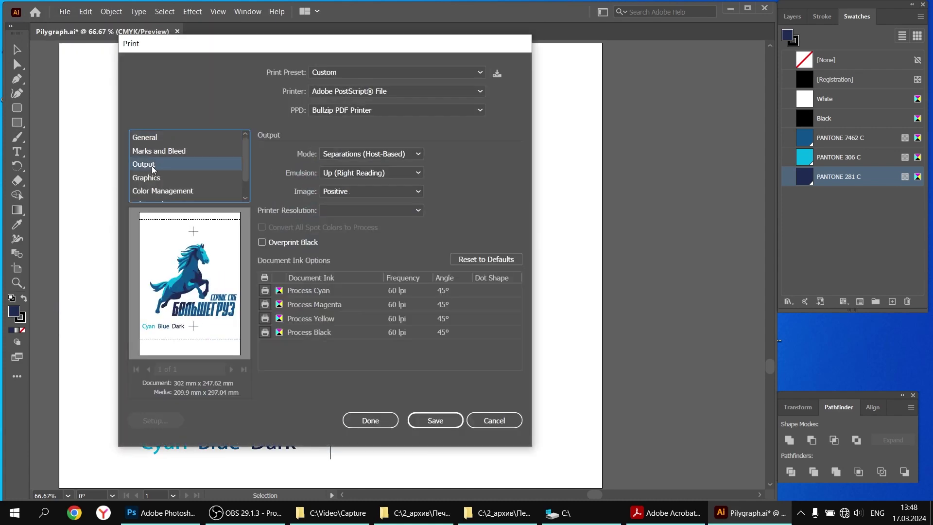
{"action": "left_click", "coordinate": [264, 290]}
{"action": "left_click", "coordinate": [264, 304]}
{"action": "left_click", "coordinate": [265, 332]}
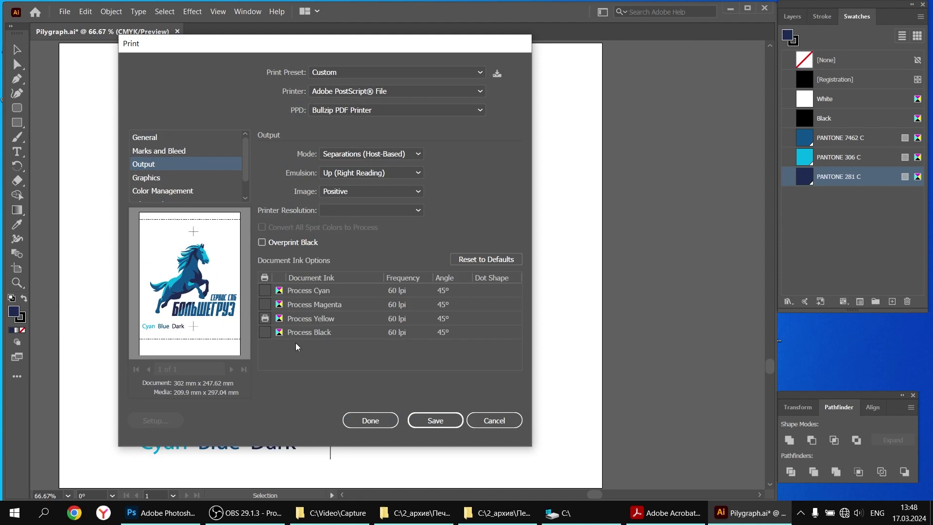
- Save the yellow separation as the PostScript file Yellow.ps in the _tmp folder on drive C
{"action": "left_click", "coordinate": [435, 421]}
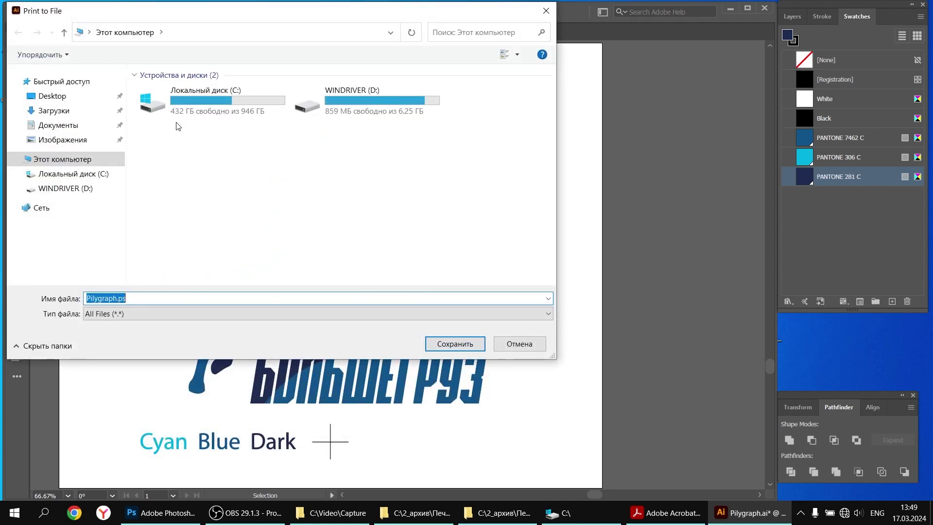
{"action": "double_click", "coordinate": [176, 116]}
{"action": "double_click", "coordinate": [160, 104]}
{"action": "left_click", "coordinate": [117, 298]}
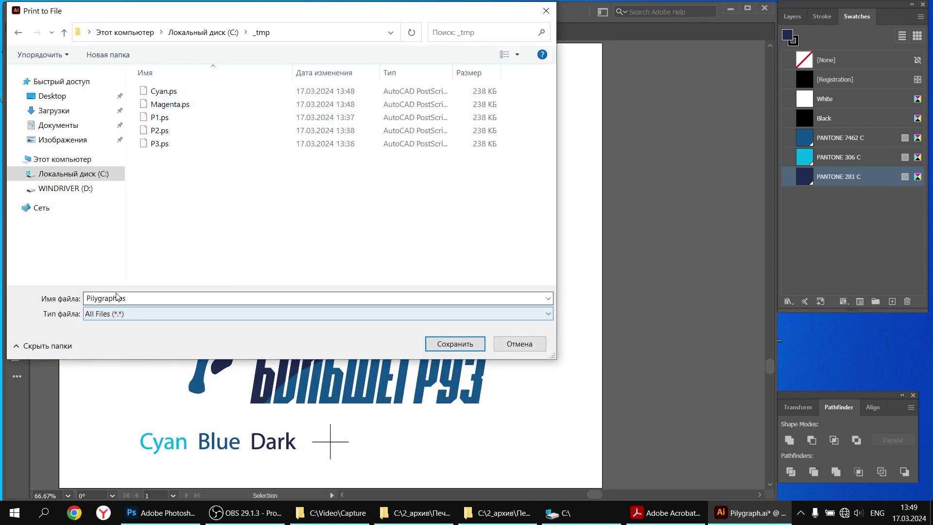
{"action": "double_click", "coordinate": [117, 298]}
{"action": "left_click_drag", "start_coordinate": [117, 298], "coordinate": [1, 300]}
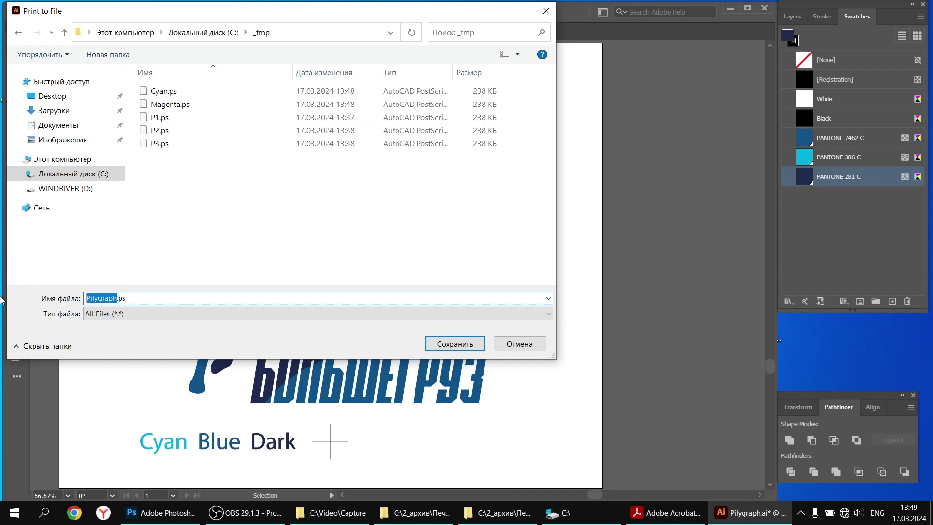
{"action": "type", "text": "Yellow"}
{"action": "key", "text": "Return"}
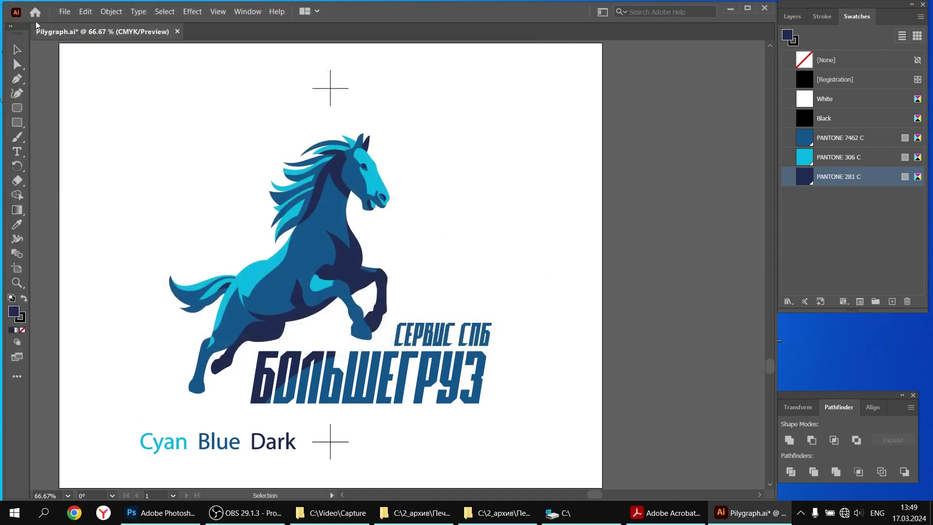
- In the print output settings, disable Process Cyan, Process Magenta and Process Yellow so only Process Black is output
{"action": "left_click", "coordinate": [73, 15]}
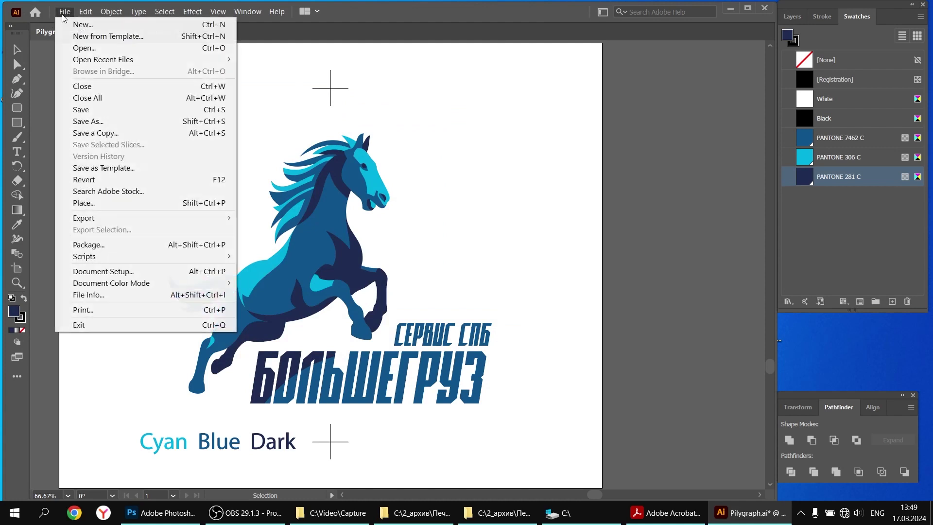
{"action": "left_click", "coordinate": [117, 313]}
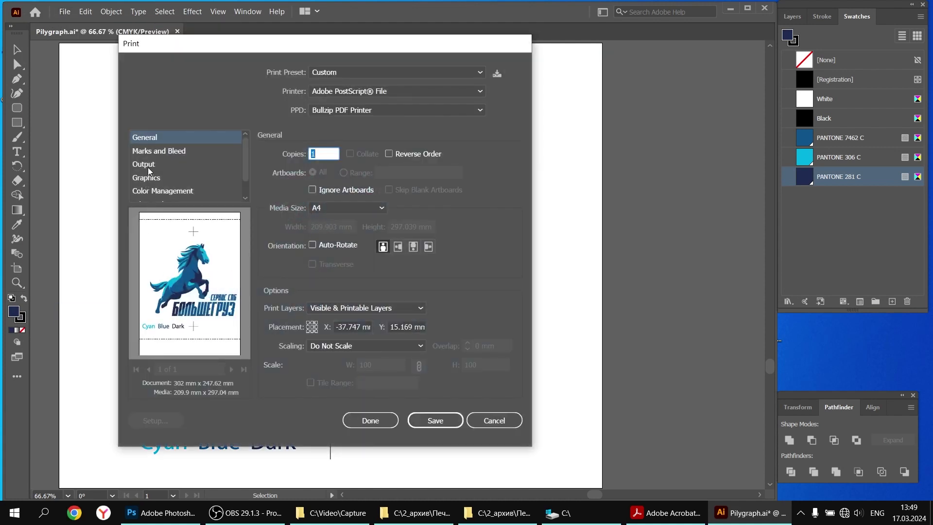
{"action": "left_click", "coordinate": [149, 165]}
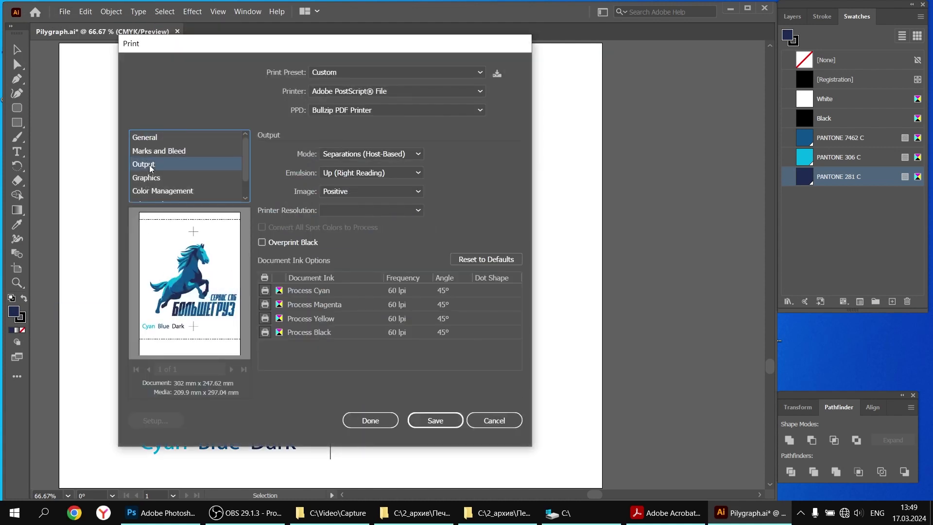
{"action": "left_click", "coordinate": [265, 290]}
{"action": "left_click", "coordinate": [265, 304]}
{"action": "left_click", "coordinate": [265, 318]}
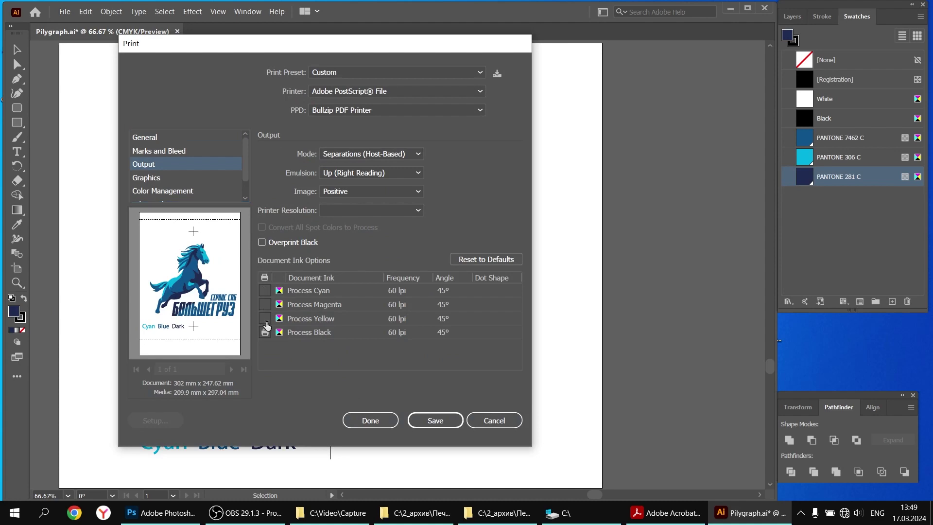
- Save the black separation as Black.ps in the _tmp folder on drive C
{"action": "left_click", "coordinate": [435, 420]}
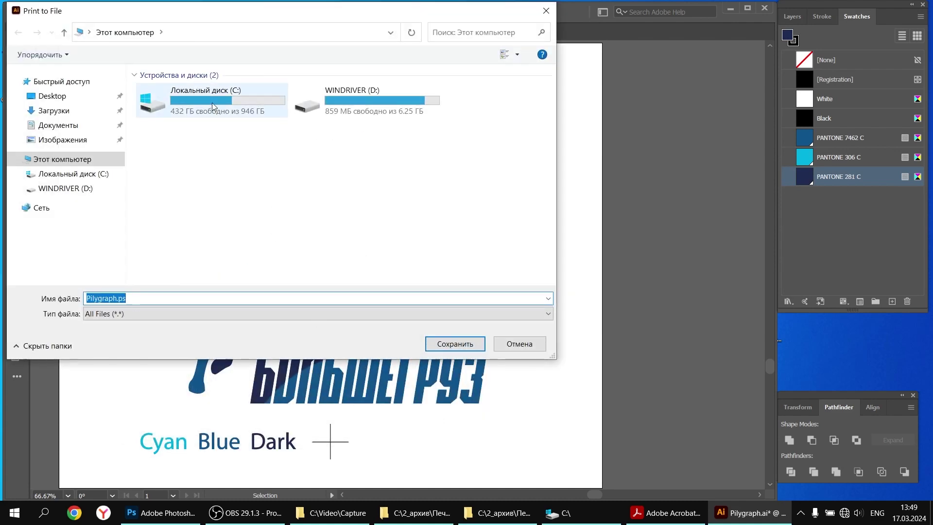
{"action": "double_click", "coordinate": [212, 101]}
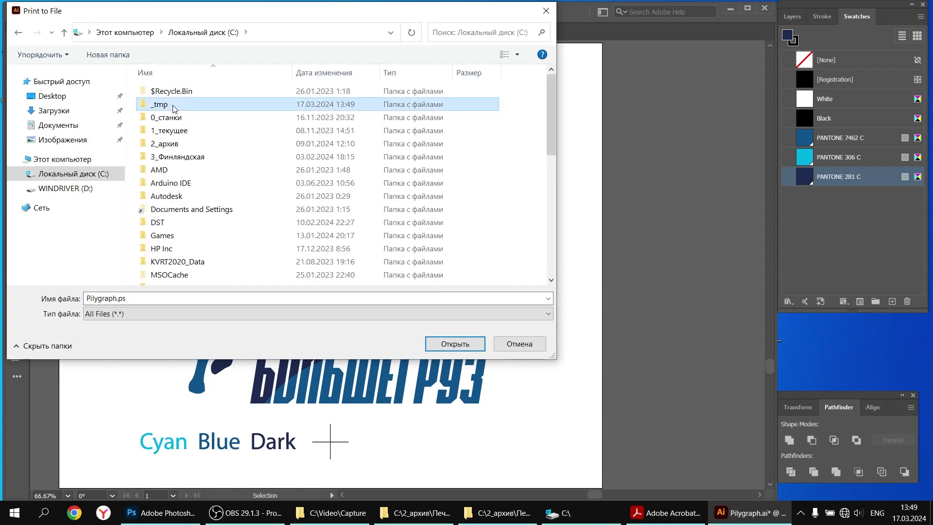
{"action": "double_click", "coordinate": [173, 103]}
{"action": "double_click", "coordinate": [102, 298]}
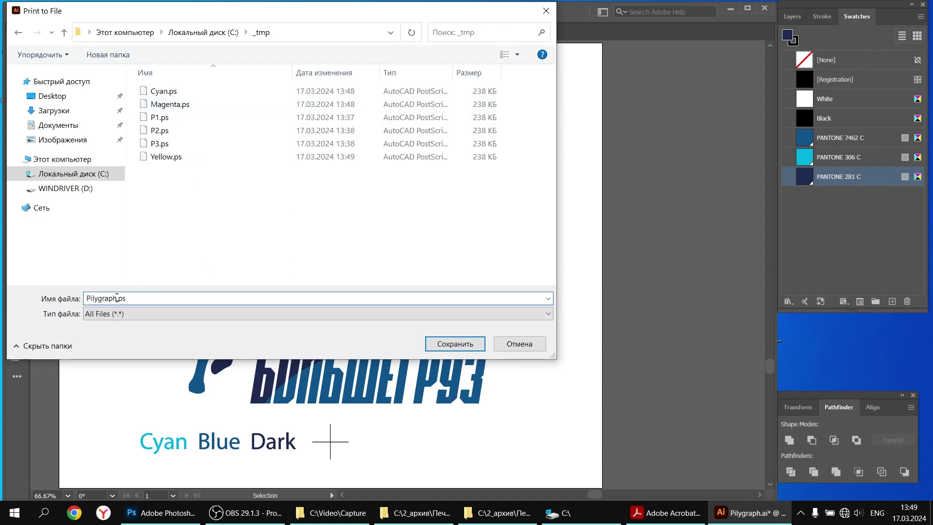
{"action": "double_click", "coordinate": [102, 298]}
{"action": "type", "text": "Black"}
{"action": "key", "text": "Return"}
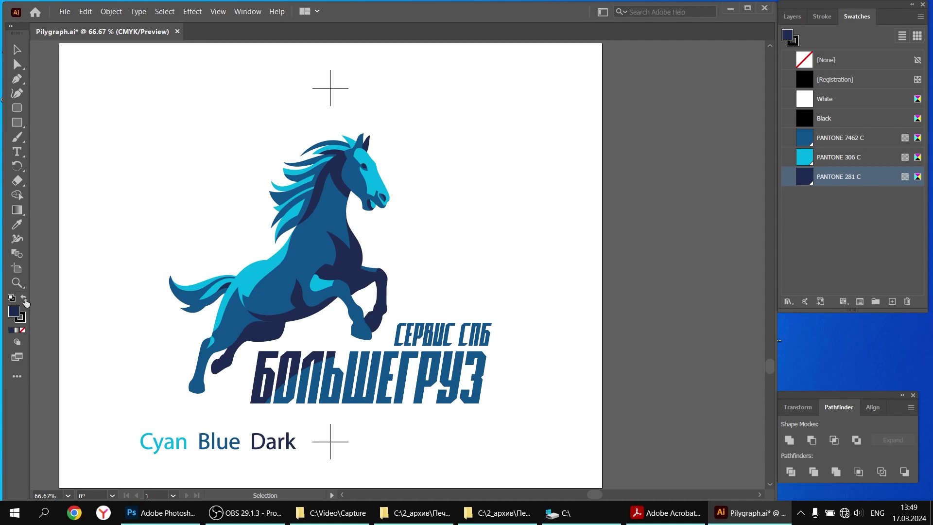
- Close Pilygraph.ai without saving and open Black.ps, Cyan.ps, Magenta.ps and Yellow.ps together from the _tmp folder
{"action": "left_click", "coordinate": [178, 31]}
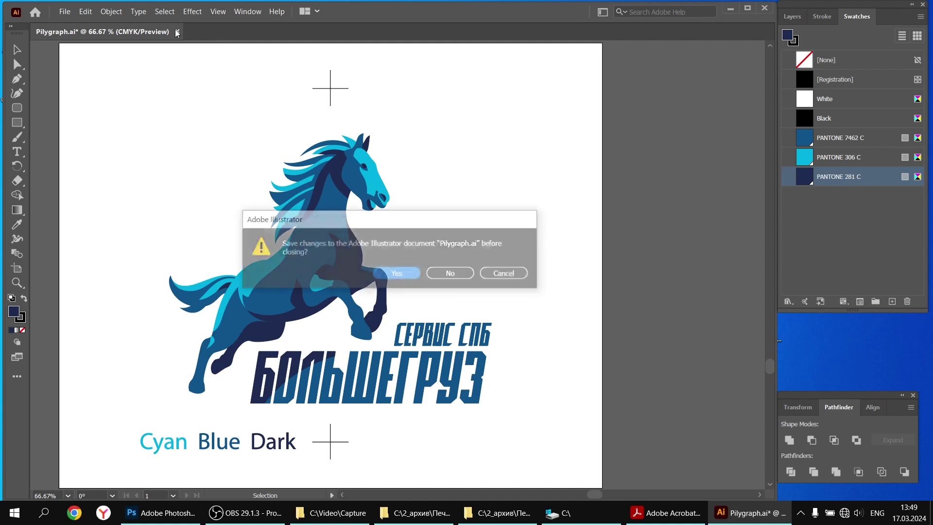
{"action": "left_click", "coordinate": [439, 275]}
{"action": "left_click", "coordinate": [65, 11]}
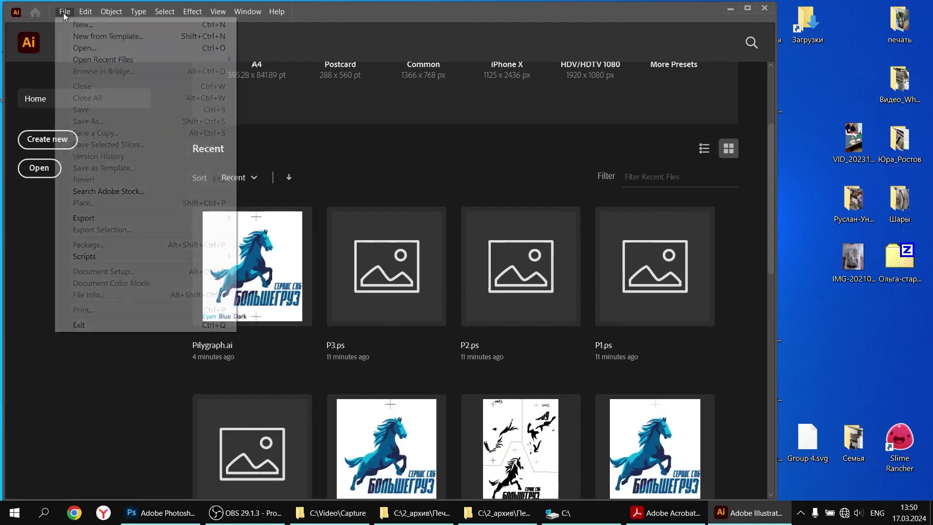
{"action": "left_click", "coordinate": [93, 50]}
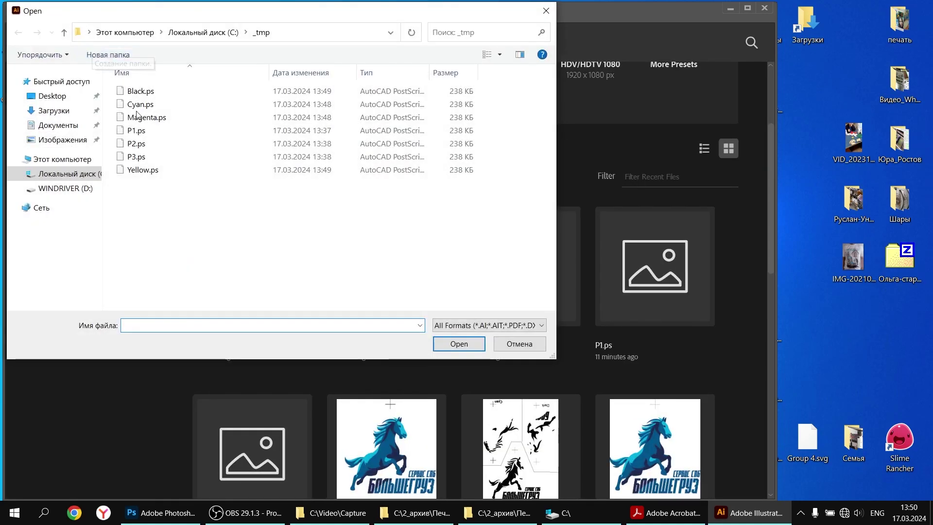
{"action": "left_click", "coordinate": [142, 96]}
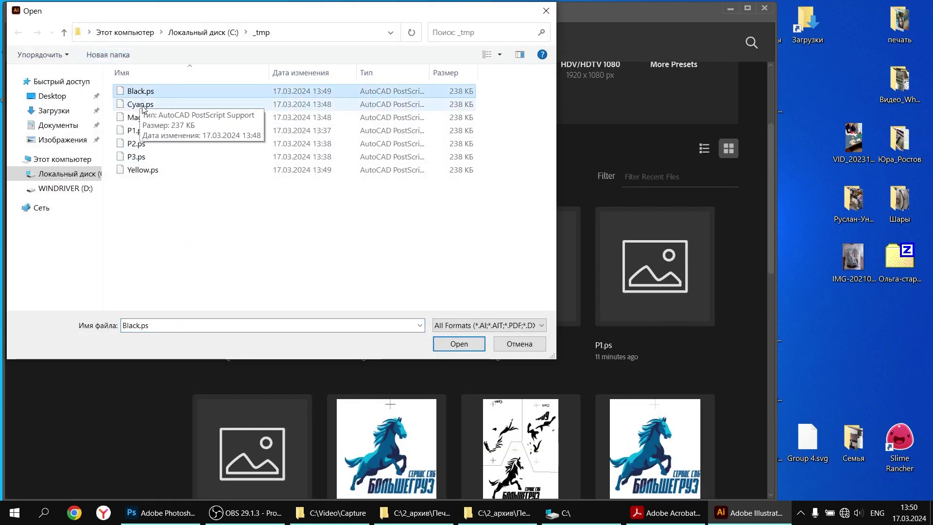
{"action": "left_click", "coordinate": [141, 104], "text": "ctrl"}
{"action": "left_click", "coordinate": [142, 117], "text": "ctrl"}
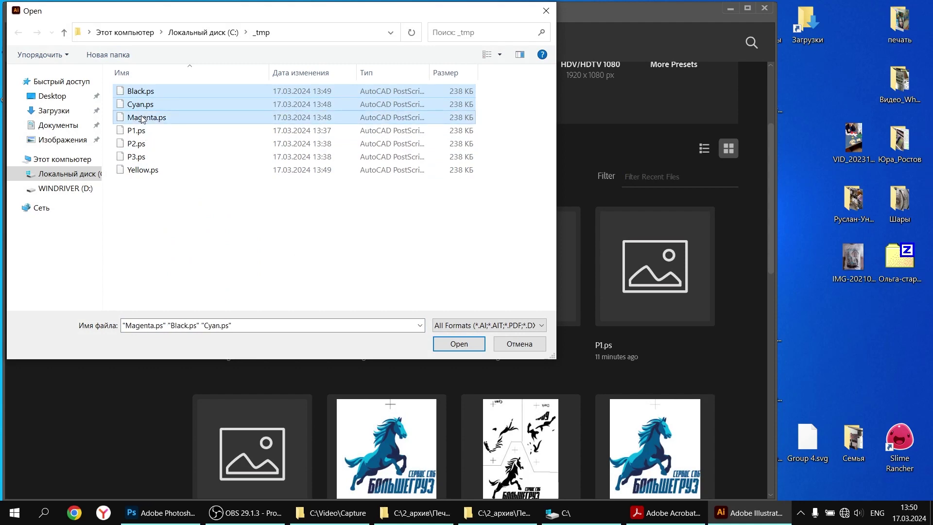
{"action": "left_click", "coordinate": [143, 171], "text": "ctrl"}
{"action": "left_click", "coordinate": [467, 345]}
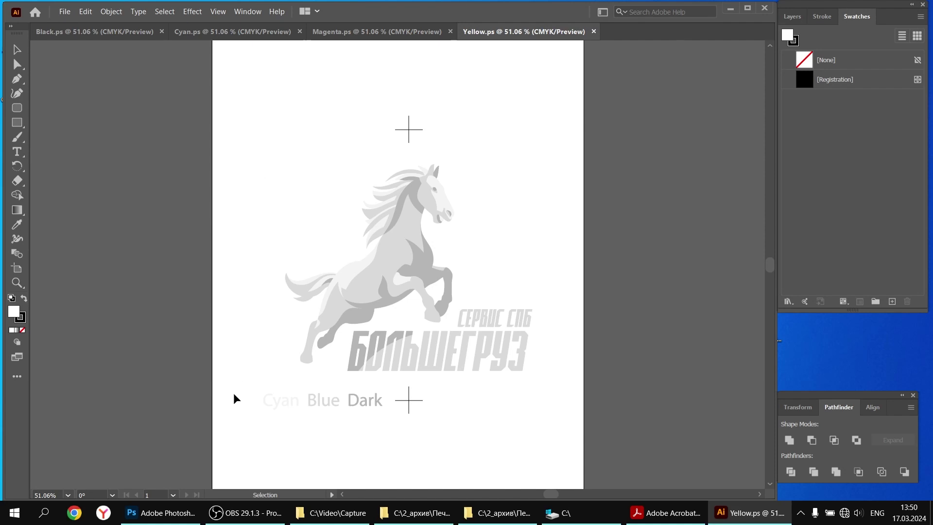
- Examine the Magenta.ps, Cyan.ps and Black.ps separations one after another
{"action": "left_click", "coordinate": [393, 33]}
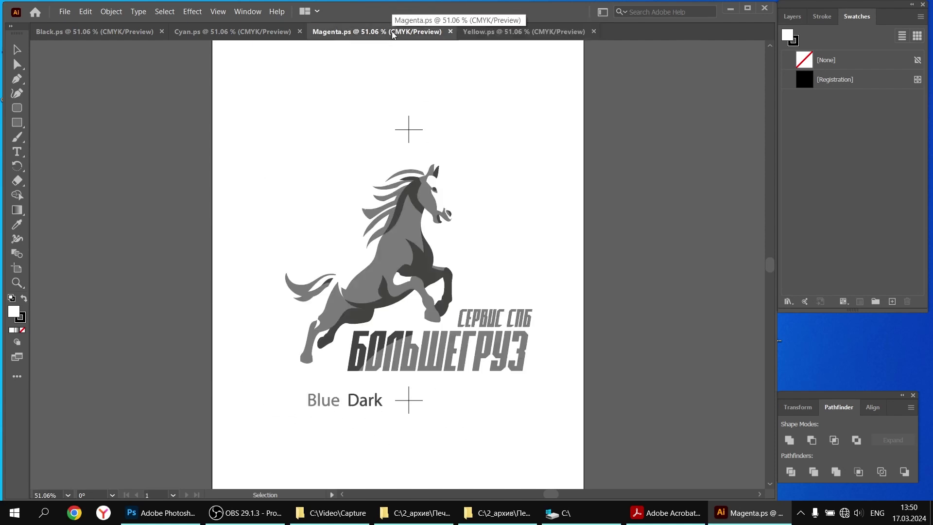
{"action": "left_click", "coordinate": [234, 31]}
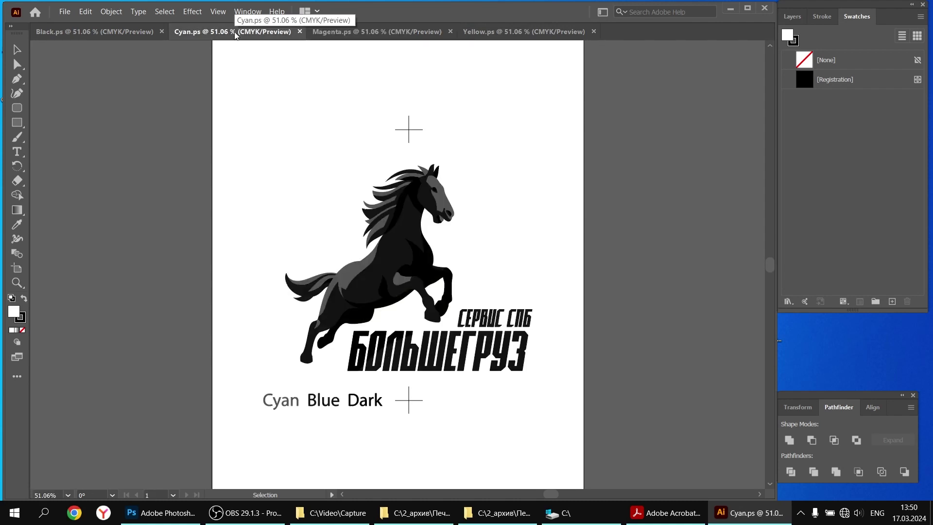
{"action": "left_click", "coordinate": [91, 33]}
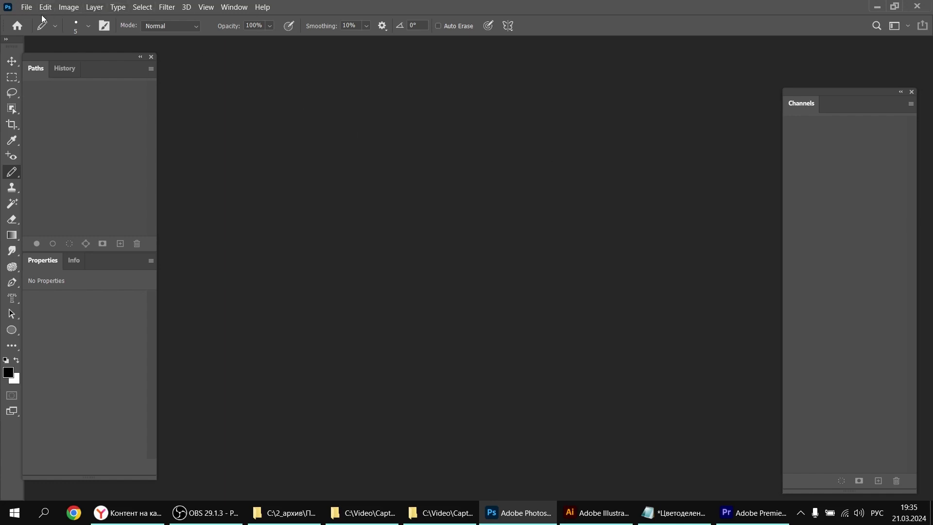
- In Photoshop, open Pilygraph.ai from the Большегруз folder, importing its page at 600 pixels/inch in 8-bit CMYK Color
{"action": "left_click", "coordinate": [26, 8]}
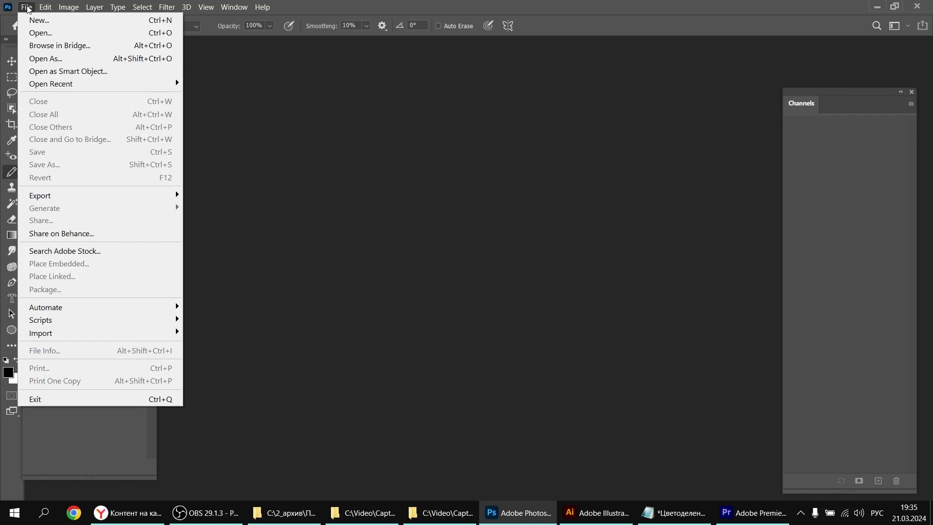
{"action": "left_click", "coordinate": [36, 33]}
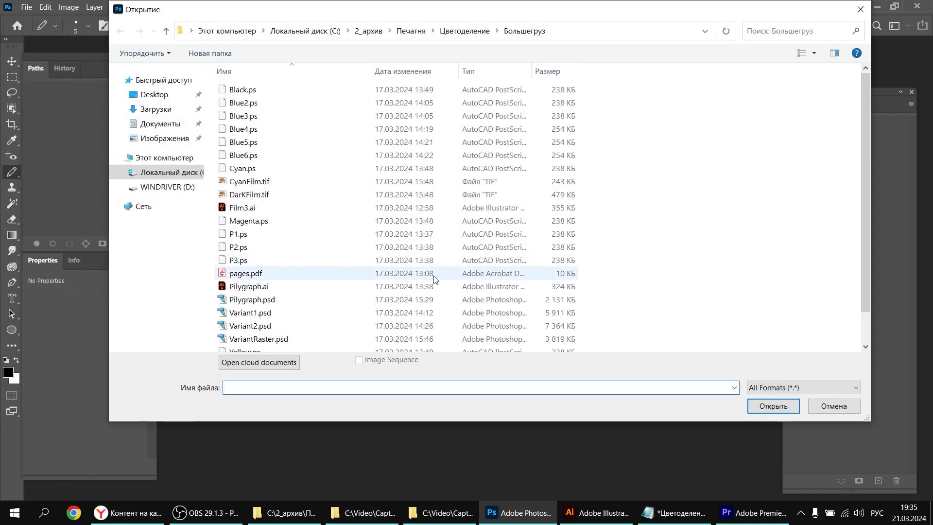
{"action": "left_click", "coordinate": [245, 288]}
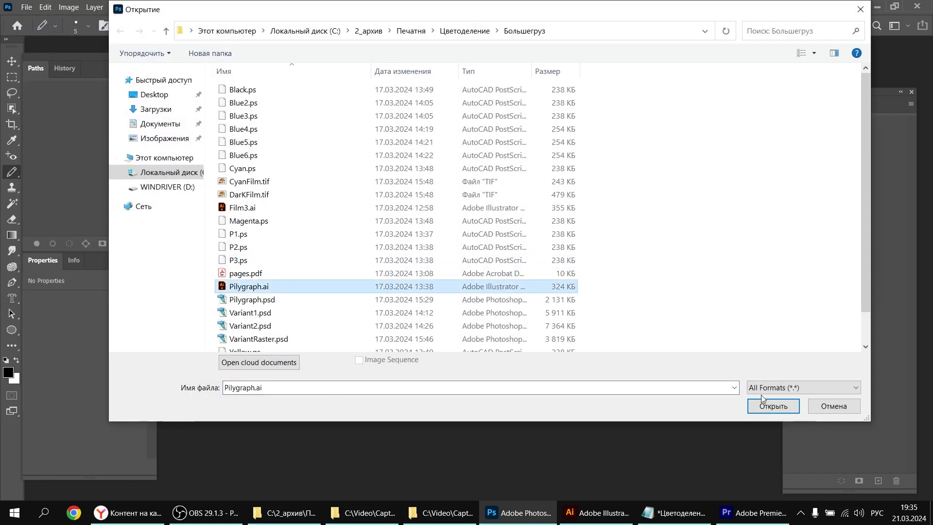
{"action": "left_click", "coordinate": [769, 407]}
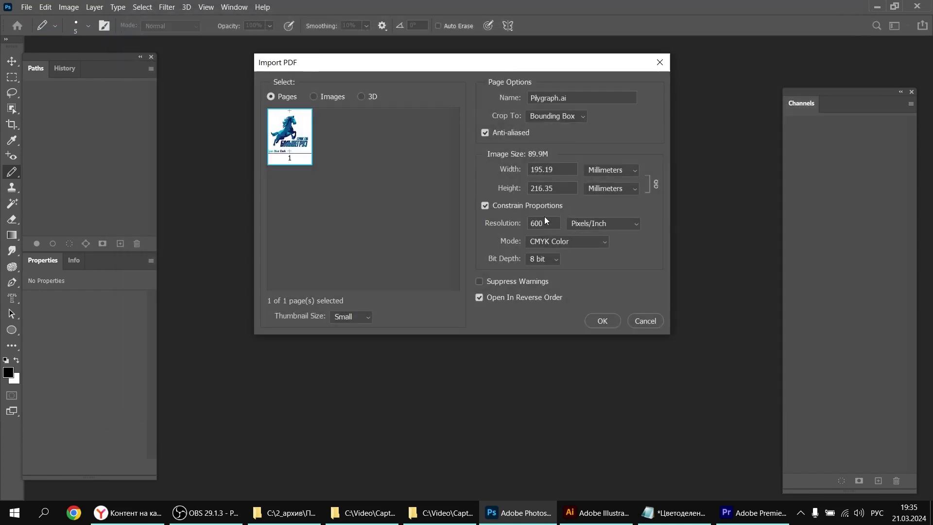
{"action": "left_click", "coordinate": [603, 321]}
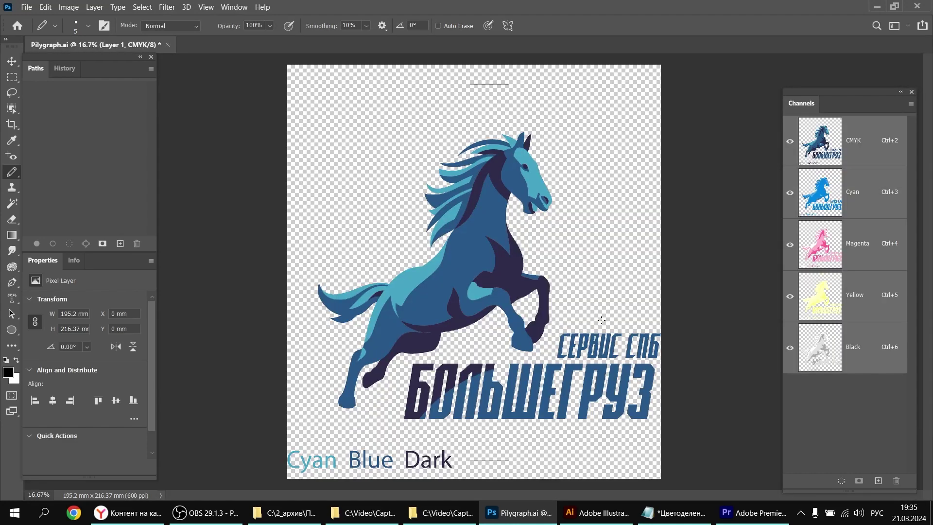
- Examine the logo's Black, Yellow, Magenta and Cyan channels individually
{"action": "left_click", "coordinate": [810, 345]}
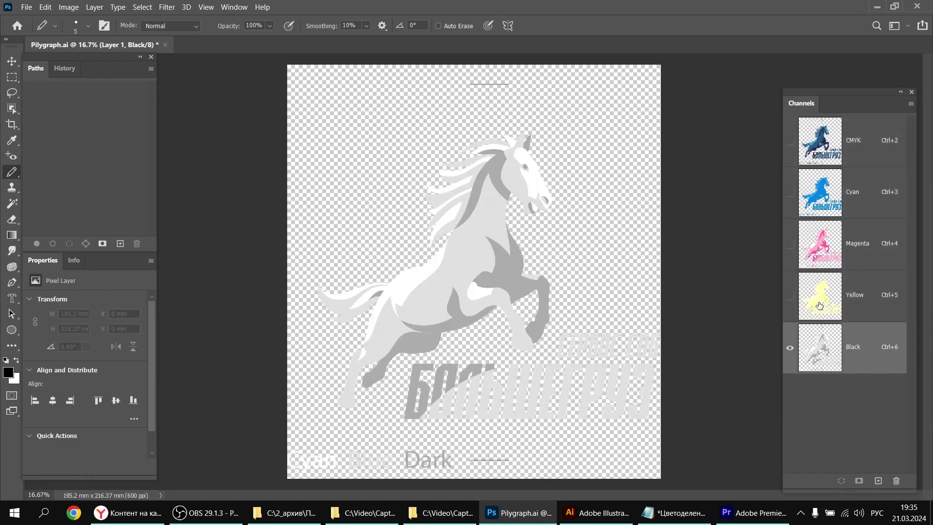
{"action": "left_click", "coordinate": [818, 293]}
{"action": "left_click", "coordinate": [821, 257]}
{"action": "left_click", "coordinate": [830, 197]}
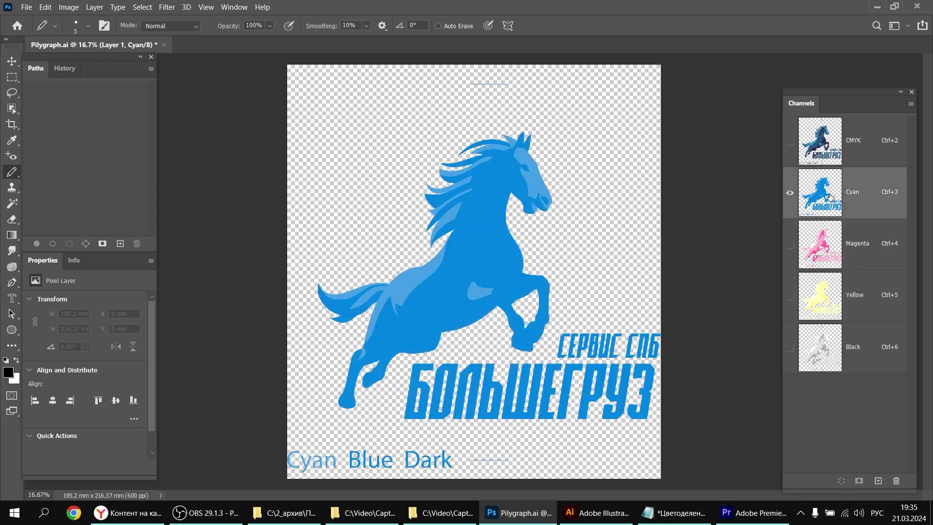
{"action": "left_click", "coordinate": [831, 255]}
{"action": "left_click", "coordinate": [816, 311]}
{"action": "left_click", "coordinate": [822, 345]}
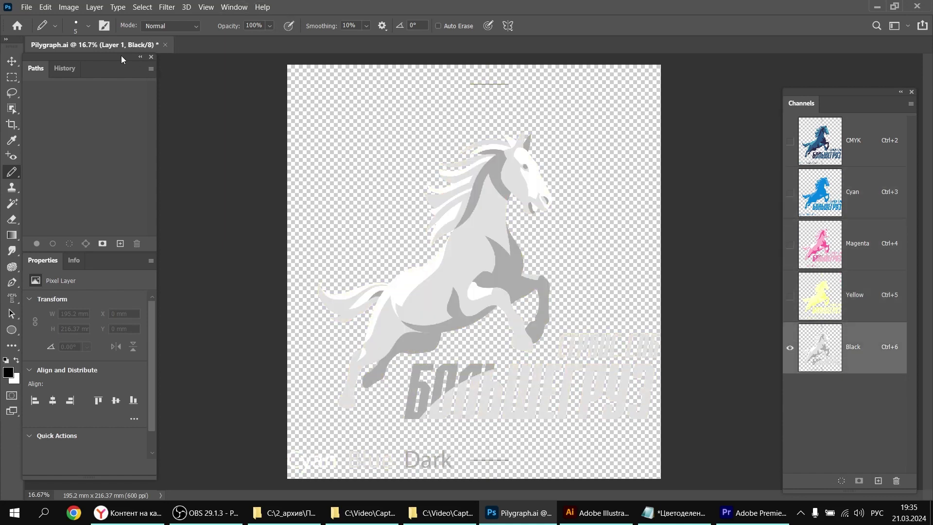
- Return to the composite CMYK channel and flatten the logo image onto a white background
{"action": "left_click", "coordinate": [802, 146]}
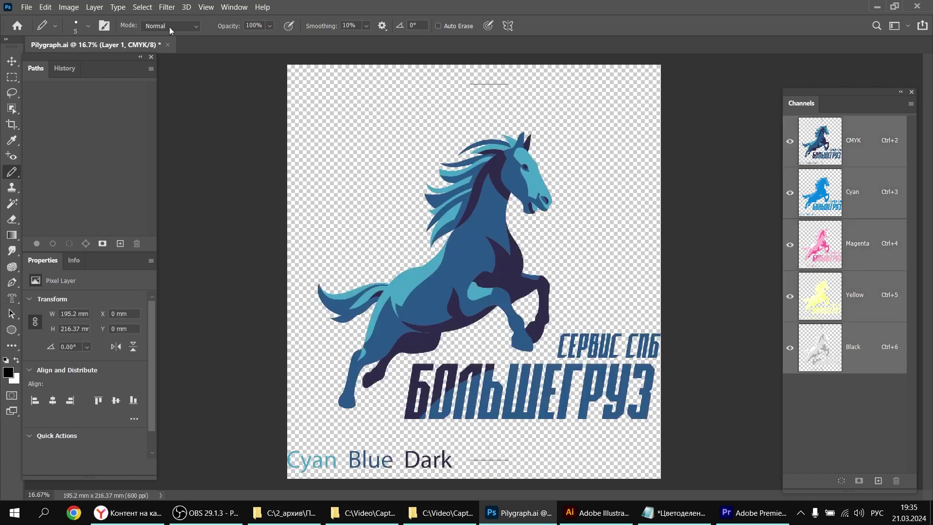
{"action": "left_click", "coordinate": [95, 7]}
{"action": "left_click", "coordinate": [144, 475]}
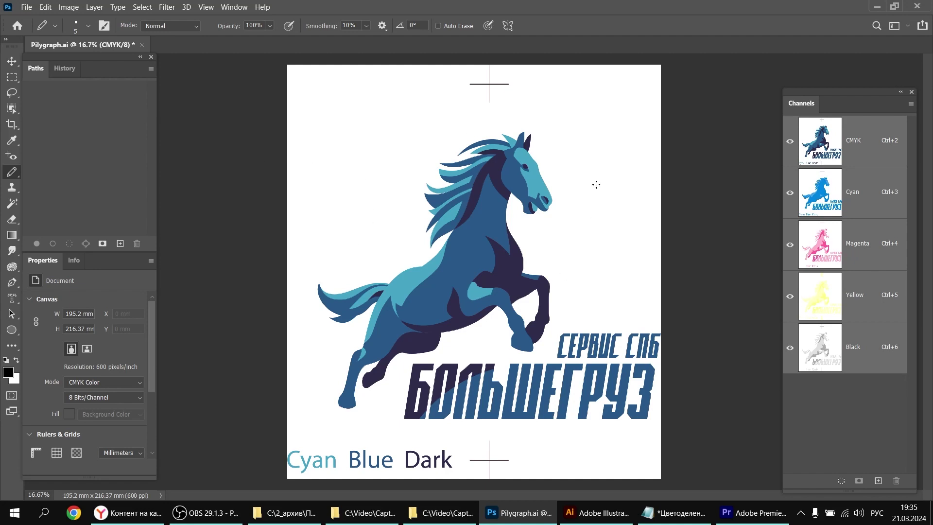
- Compare the Yellow and Magenta channels, and delete the Yellow channel
{"action": "left_click", "coordinate": [826, 299]}
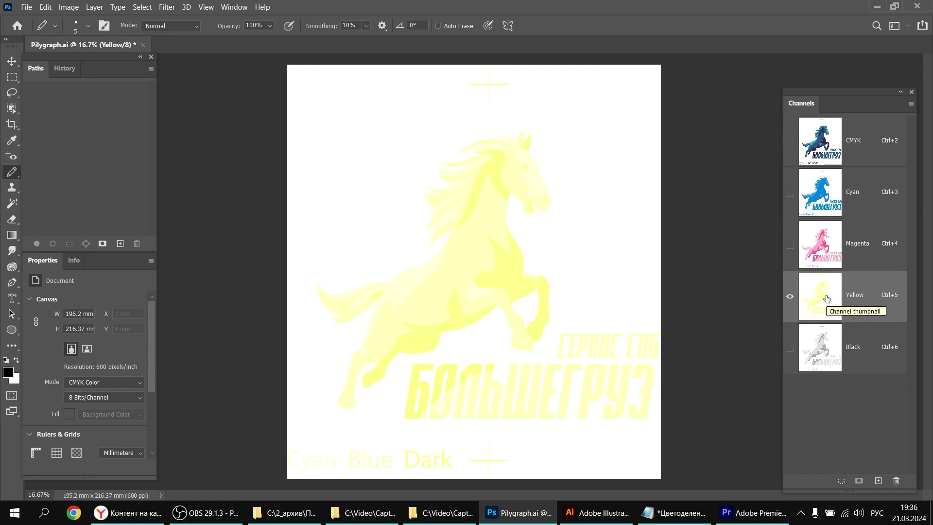
{"action": "left_click", "coordinate": [825, 249]}
{"action": "left_click", "coordinate": [820, 299]}
{"action": "left_click", "coordinate": [821, 263]}
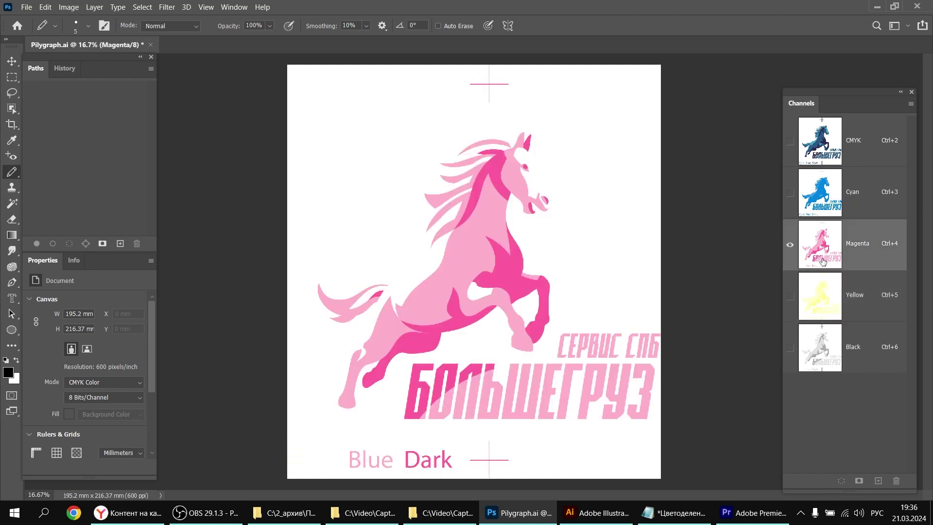
{"action": "left_click", "coordinate": [822, 304]}
{"action": "left_click_drag", "start_coordinate": [823, 304], "coordinate": [897, 482]}
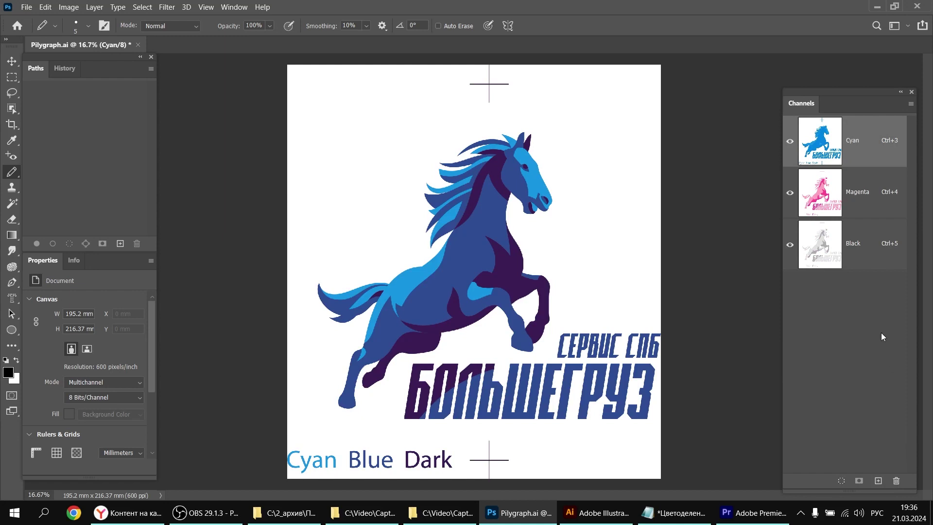
- Hide the Magenta channel and darken the Black channel with Levels, lowering its midtone input to about 0.4
{"action": "left_click", "coordinate": [791, 193]}
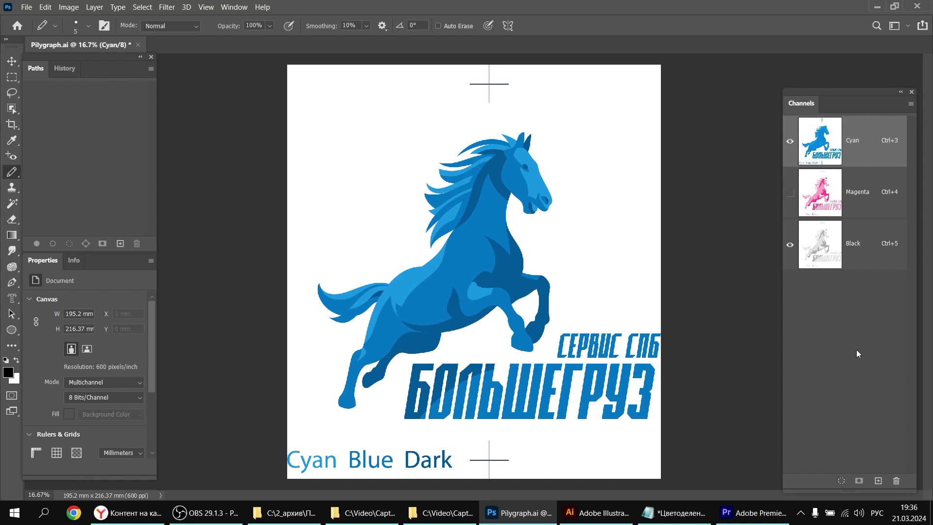
{"action": "left_click", "coordinate": [817, 245]}
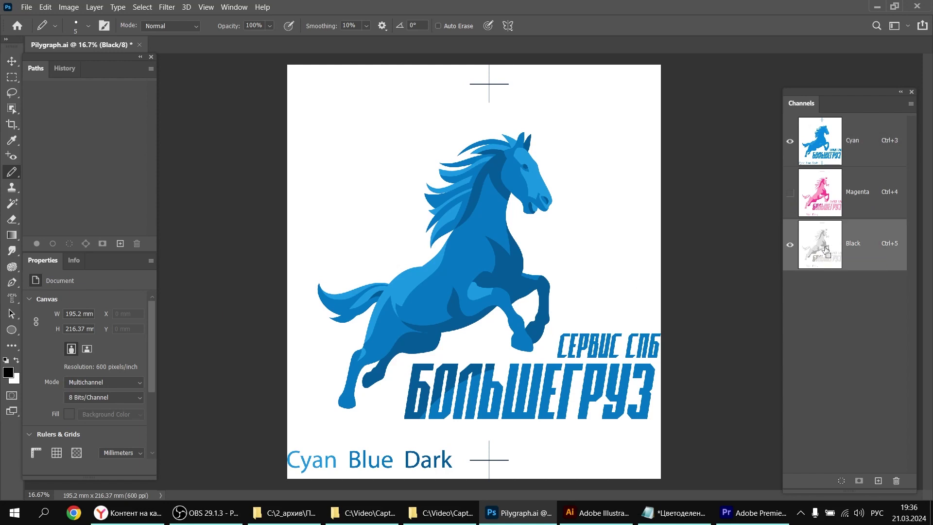
{"action": "key", "text": "ctrl+l"}
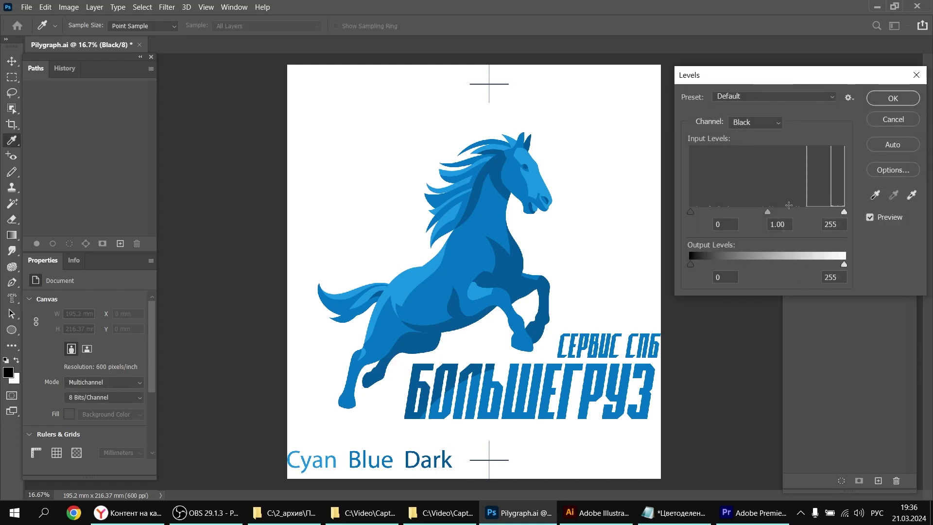
{"action": "left_click_drag", "start_coordinate": [767, 212], "coordinate": [816, 216]}
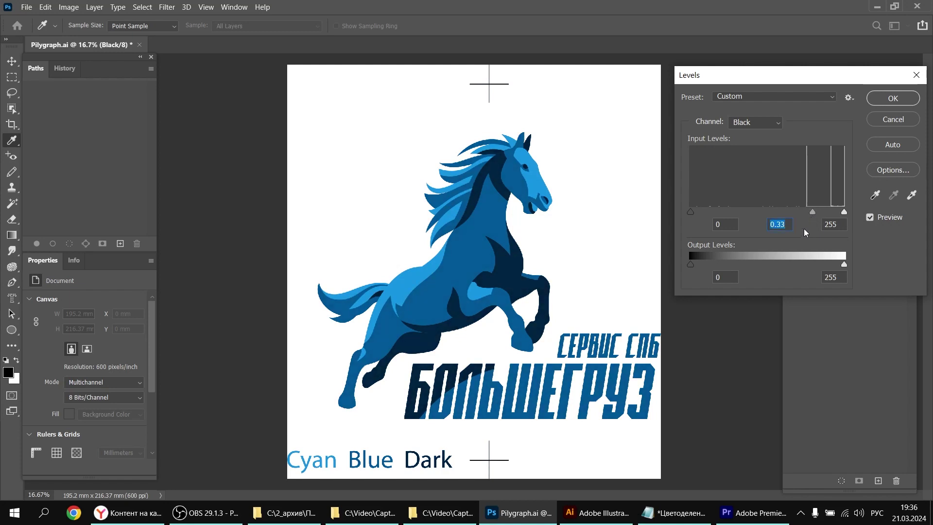
{"action": "left_click_drag", "start_coordinate": [814, 210], "coordinate": [809, 213]}
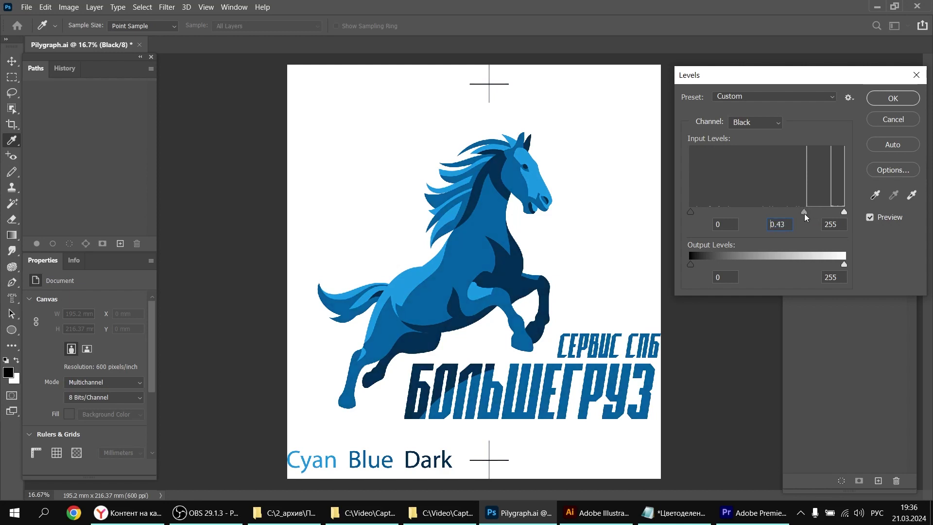
{"action": "left_click", "coordinate": [894, 98]}
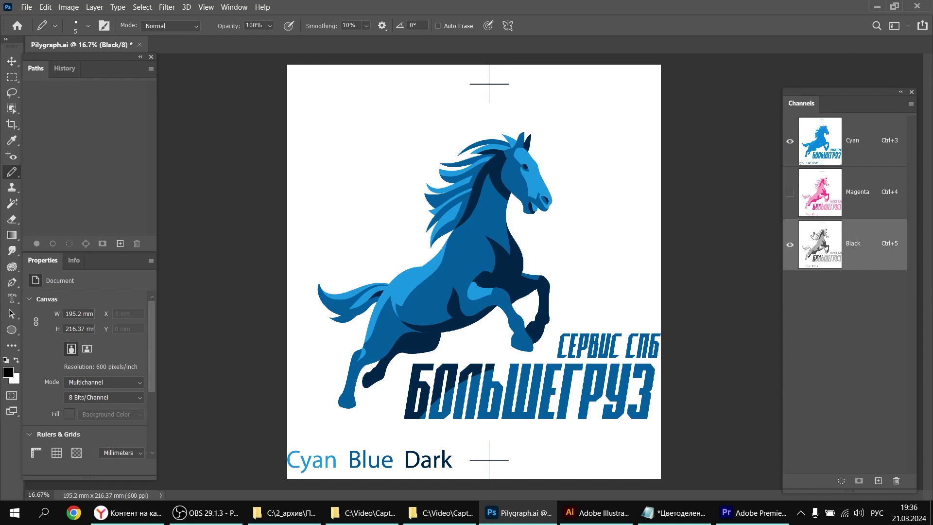
- Compare the logo with and without Magenta, and delete the Magenta channel
{"action": "left_click", "coordinate": [791, 195]}
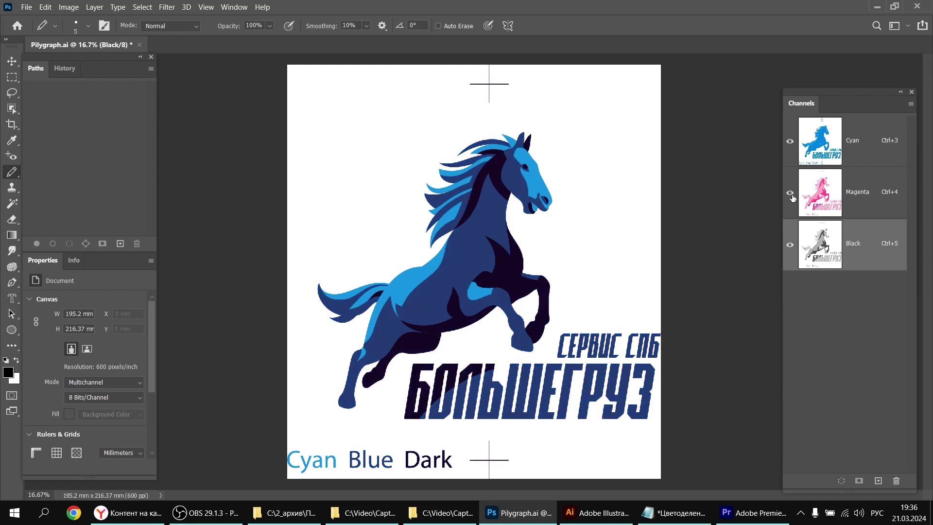
{"action": "left_click", "coordinate": [791, 194]}
{"action": "left_click_drag", "start_coordinate": [840, 195], "coordinate": [898, 482]}
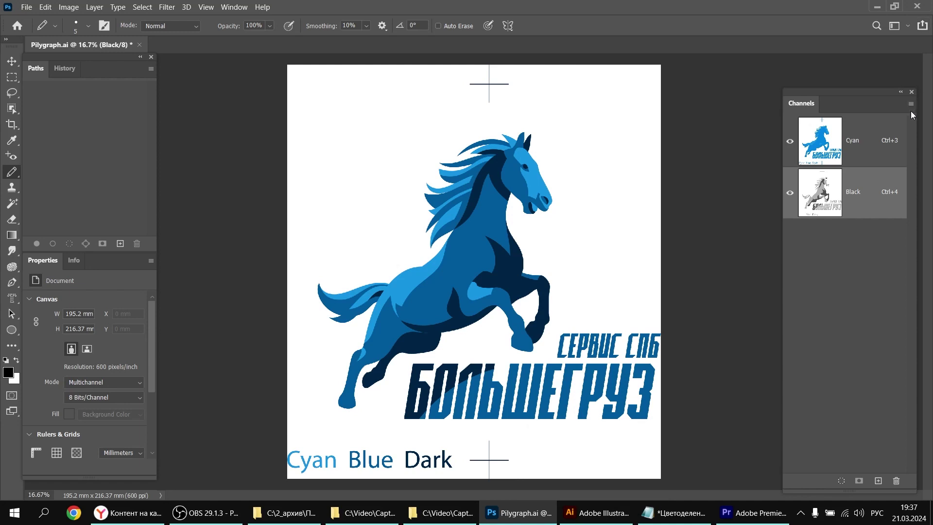
- Change the Cyan spot channel's ink color to the deeper blue 0054e0
{"action": "left_click", "coordinate": [822, 145]}
{"action": "double_click", "coordinate": [821, 144]}
{"action": "left_click", "coordinate": [663, 277]}
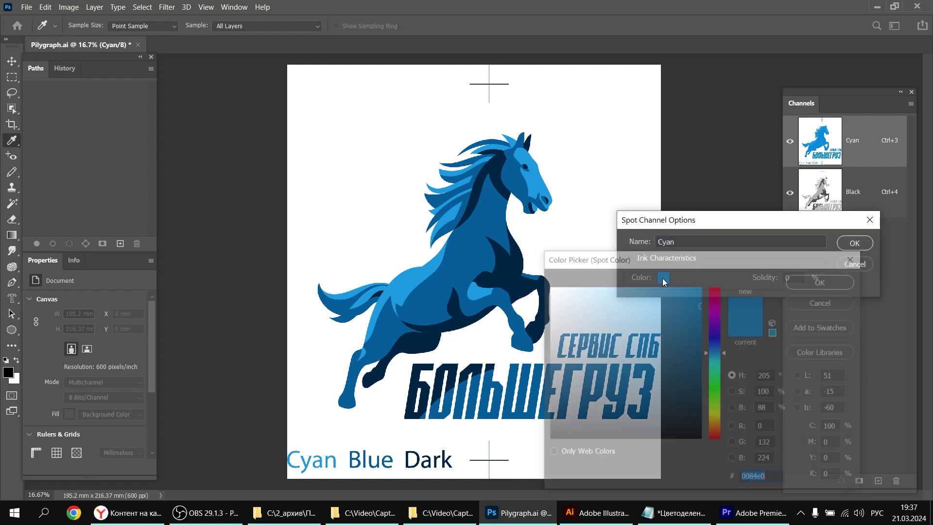
{"action": "left_click_drag", "start_coordinate": [678, 260], "coordinate": [743, 90]}
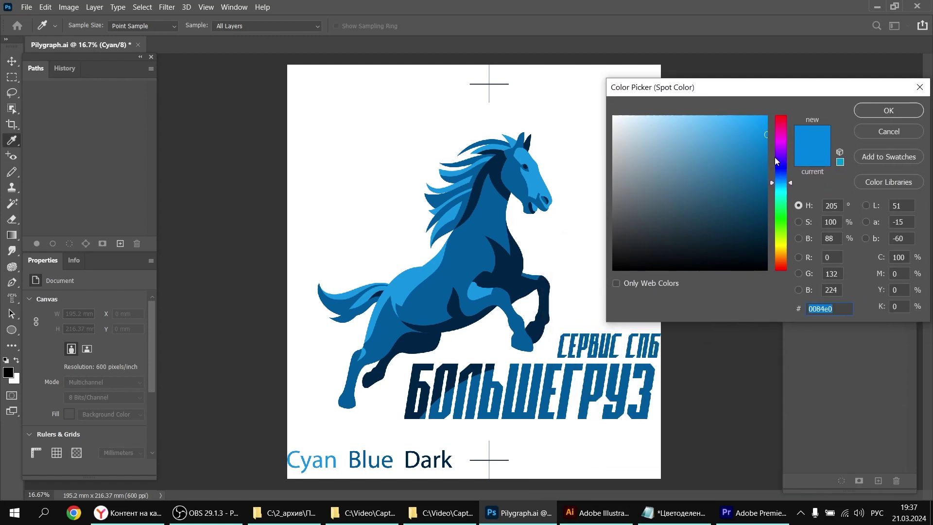
{"action": "left_click_drag", "start_coordinate": [791, 183], "coordinate": [790, 176]}
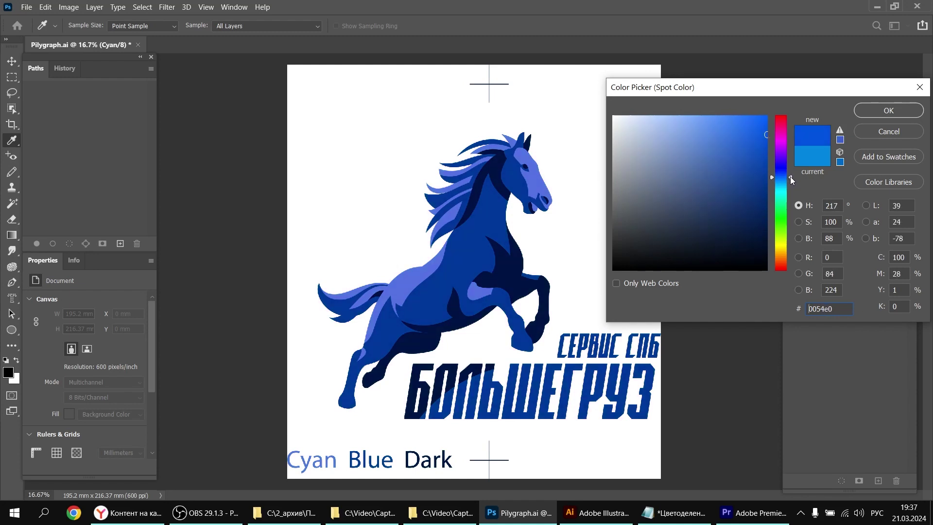
{"action": "left_click", "coordinate": [871, 109]}
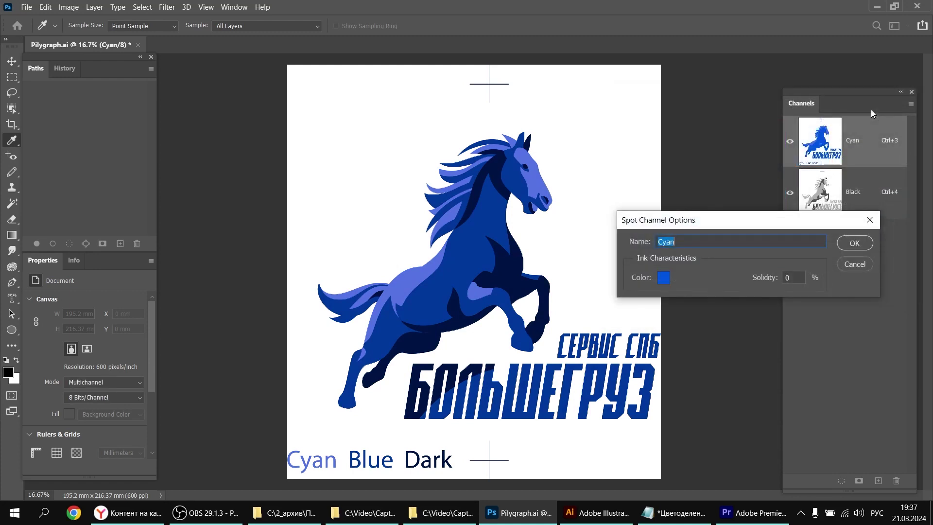
{"action": "left_click", "coordinate": [858, 241]}
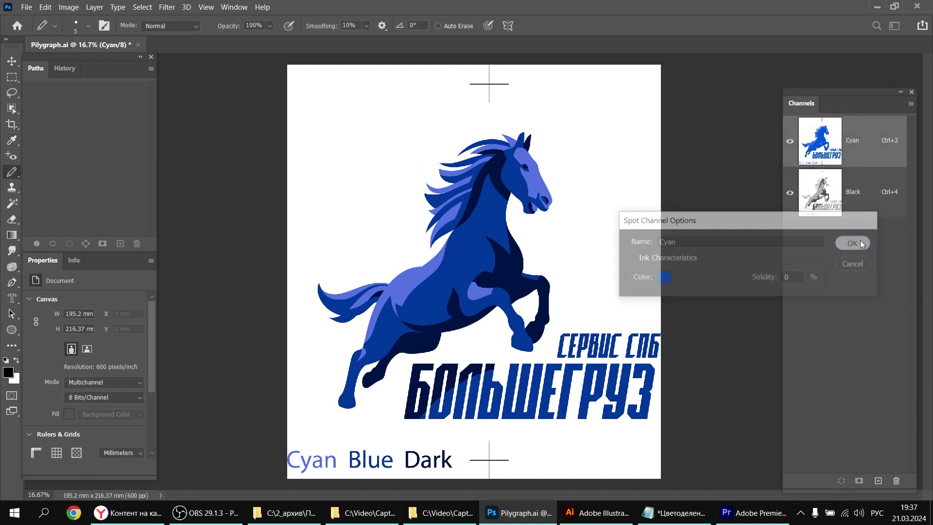
- Check the Black channel's spot ink options and slightly lighten its midtones with Levels
{"action": "double_click", "coordinate": [815, 199]}
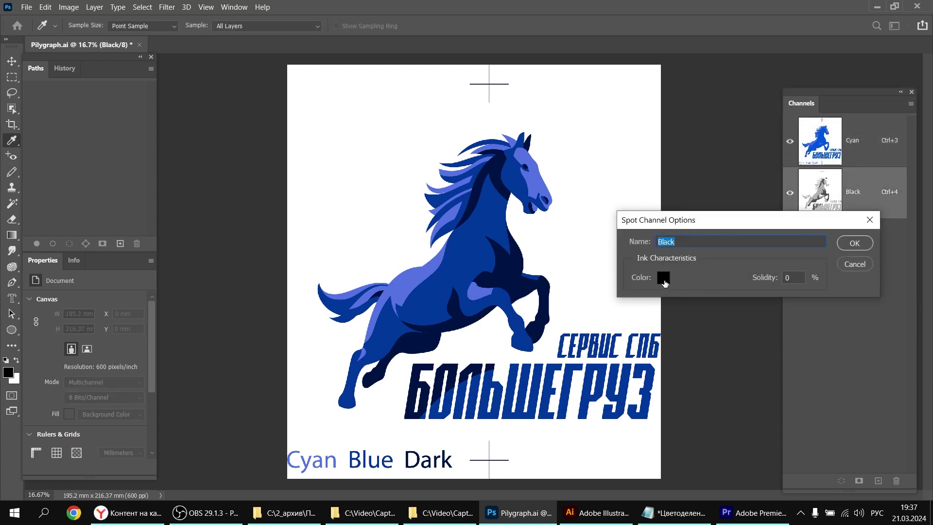
{"action": "left_click", "coordinate": [855, 244]}
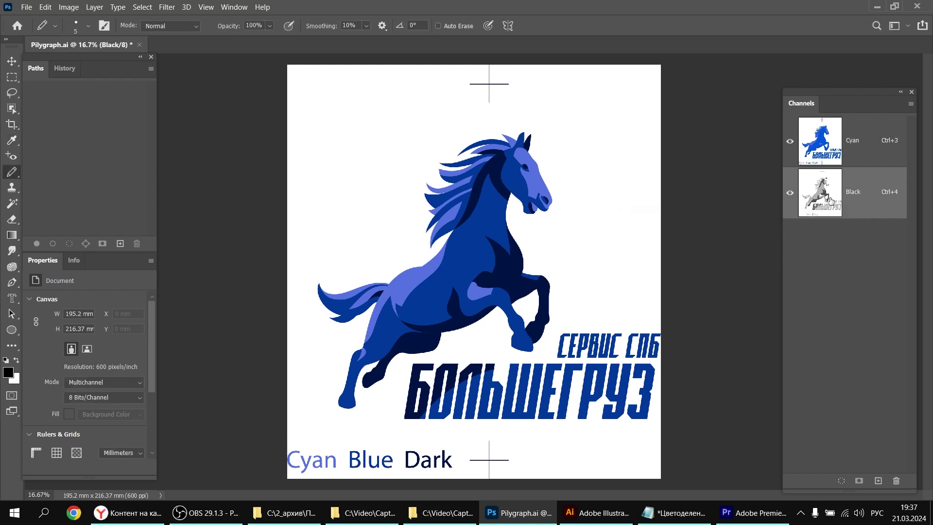
{"action": "key", "text": "ctrl+l"}
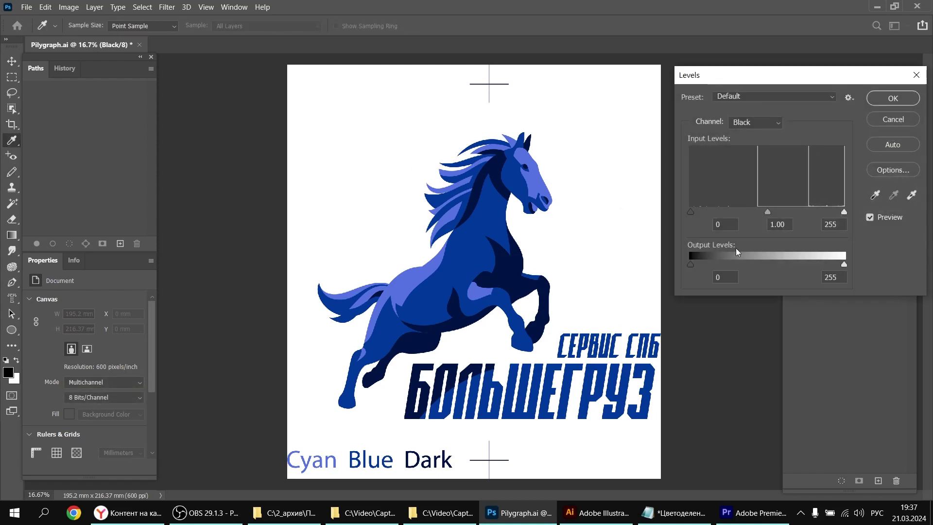
{"action": "left_click_drag", "start_coordinate": [765, 214], "coordinate": [755, 212]}
{"action": "left_click", "coordinate": [896, 100]}
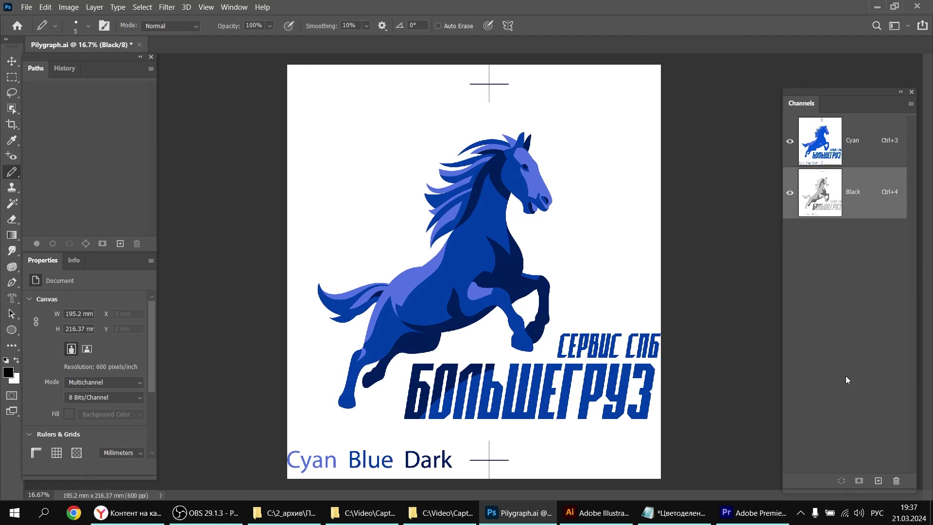
- With Black temporarily hidden, raise the Cyan channel's shadow input level to the midtone peak so the horse becomes solid blue
{"action": "left_click", "coordinate": [790, 193]}
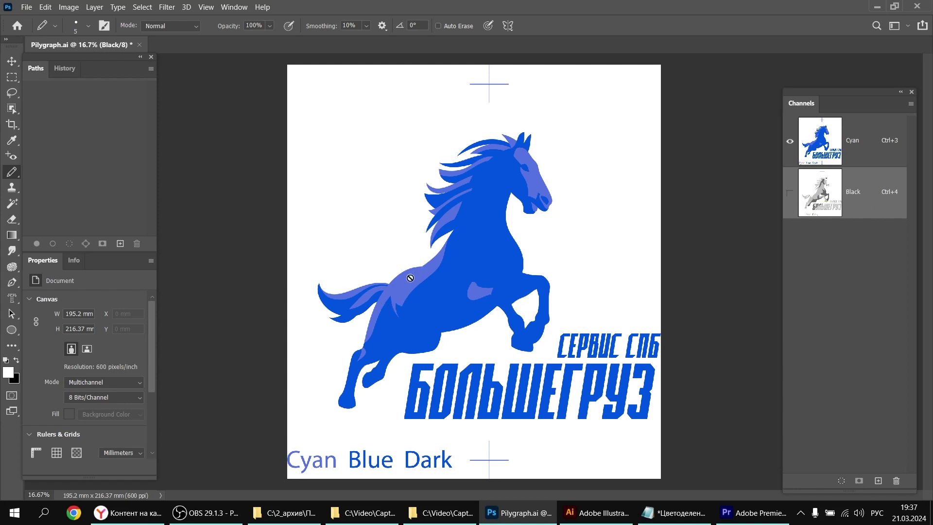
{"action": "left_click", "coordinate": [809, 149]}
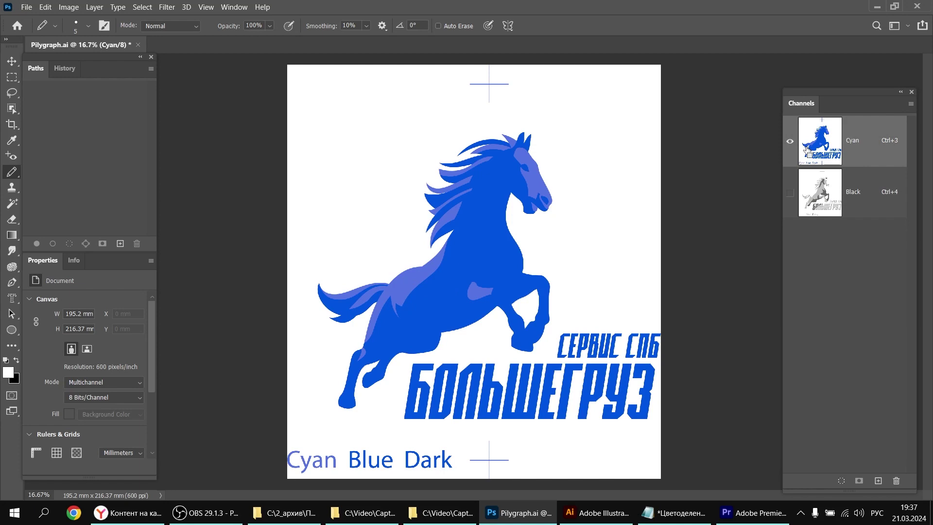
{"action": "key", "text": "ctrl+l"}
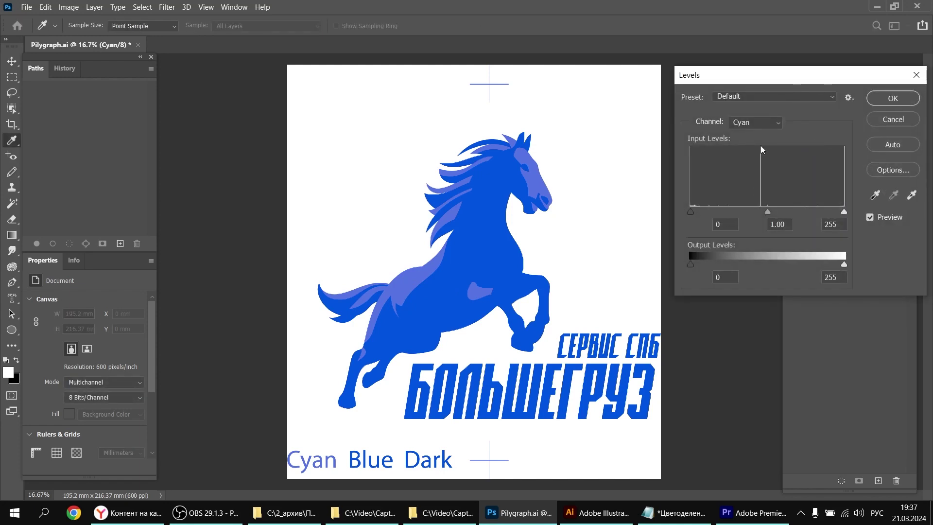
{"action": "left_click_drag", "start_coordinate": [690, 211], "coordinate": [764, 212]}
{"action": "left_click", "coordinate": [892, 98]}
{"action": "key", "text": "b"}
{"action": "key", "text": "d"}
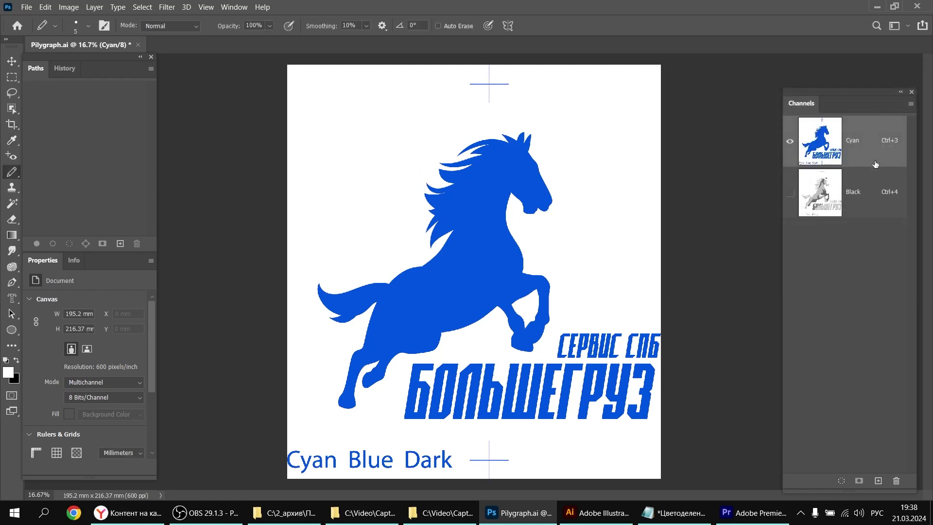
{"action": "left_click", "coordinate": [789, 194]}
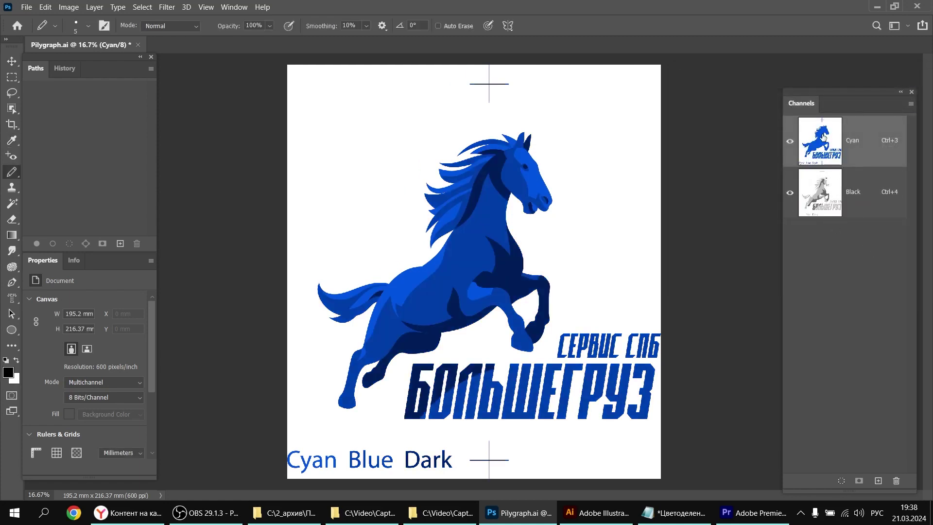
- Change the Cyan spot channel's ink to a brighter, fully saturated blue of the same hue
{"action": "double_click", "coordinate": [825, 141]}
{"action": "left_click", "coordinate": [664, 277]}
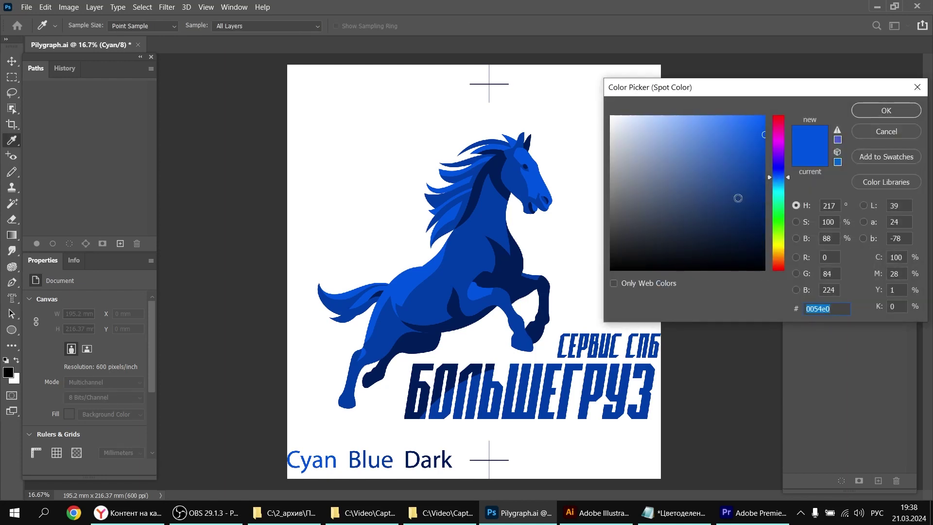
{"action": "left_click", "coordinate": [755, 129]}
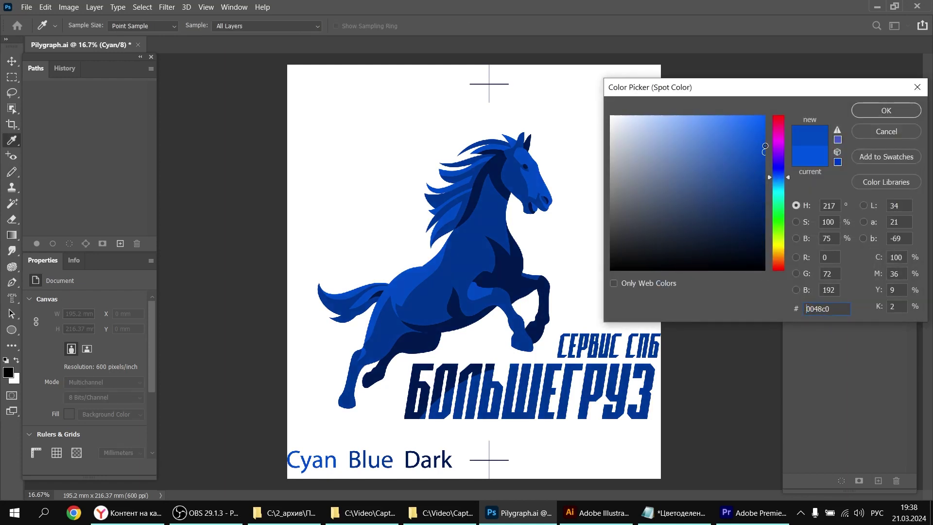
{"action": "left_click", "coordinate": [859, 113]}
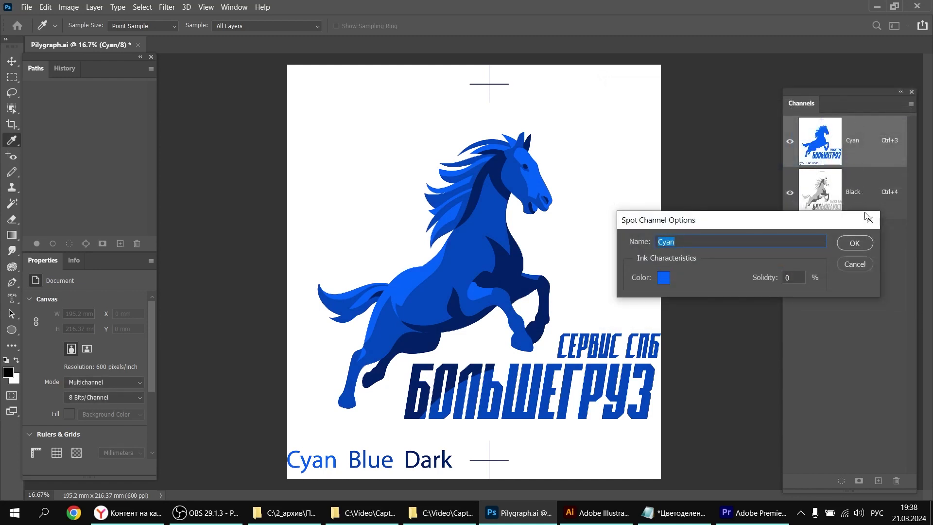
{"action": "left_click", "coordinate": [853, 245]}
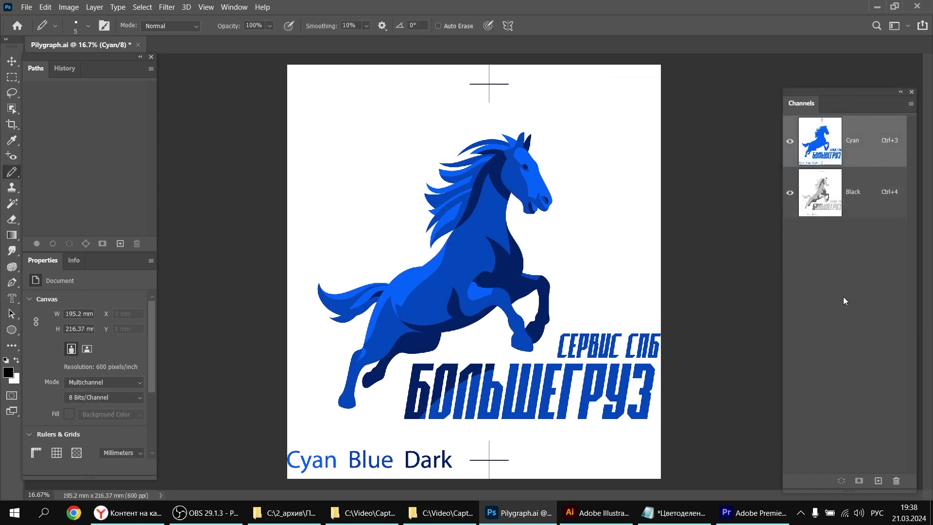